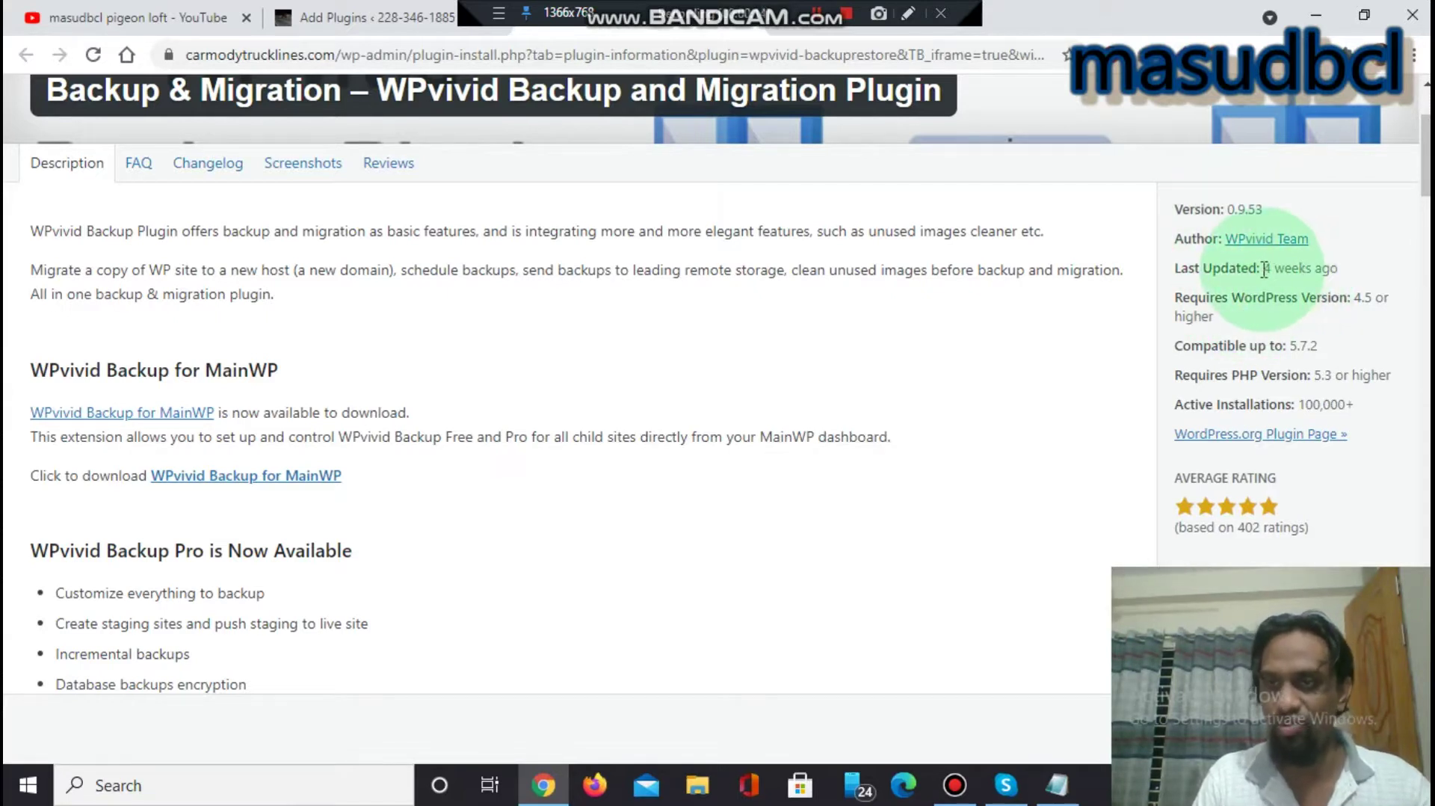
# Check the WPvivid plugin's last update, required WordPress version, compatibility, active installations and average rating in its details
pyautogui.moveTo(1263, 269); pyautogui.dragTo(1345, 275)
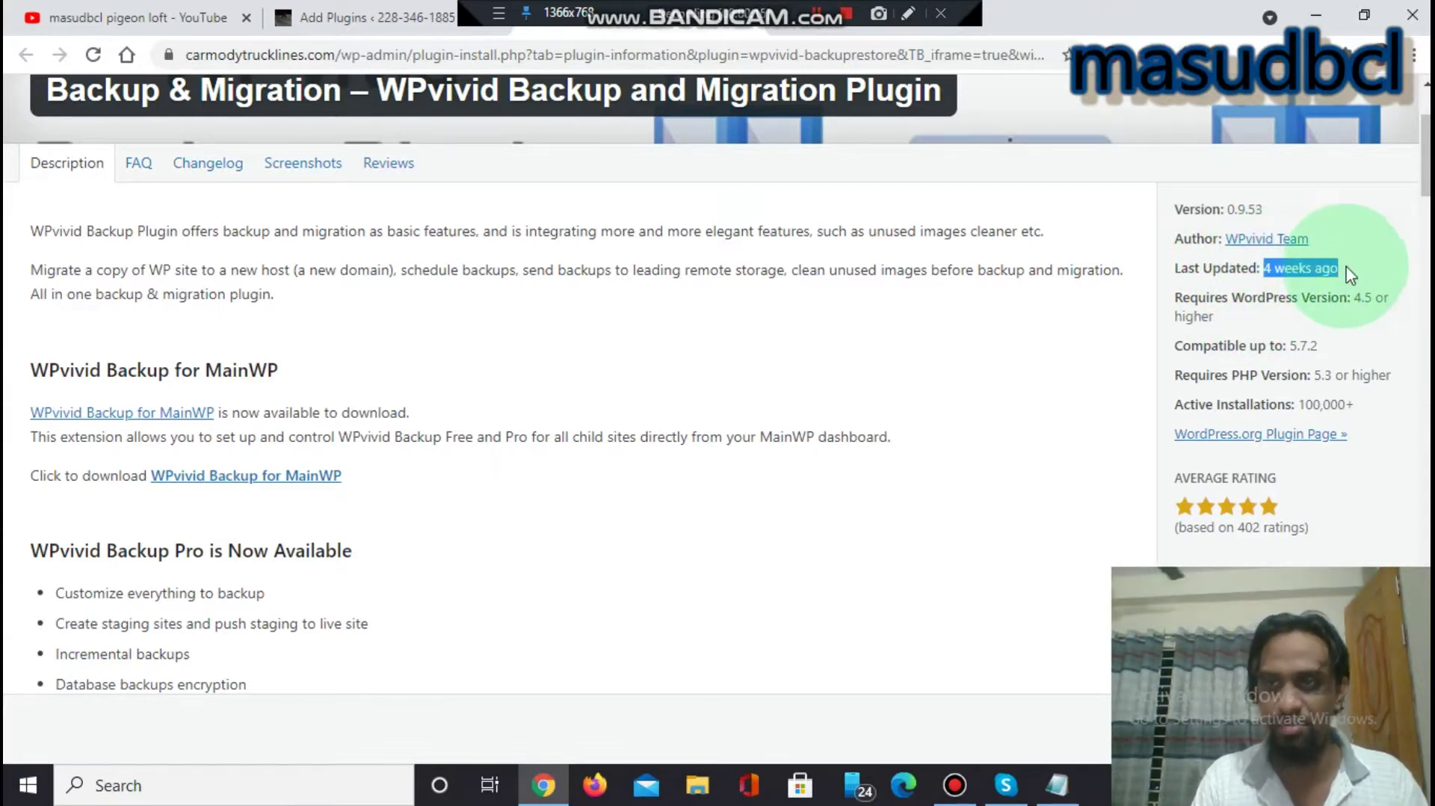
pyautogui.scroll(-1, 1349, 275)
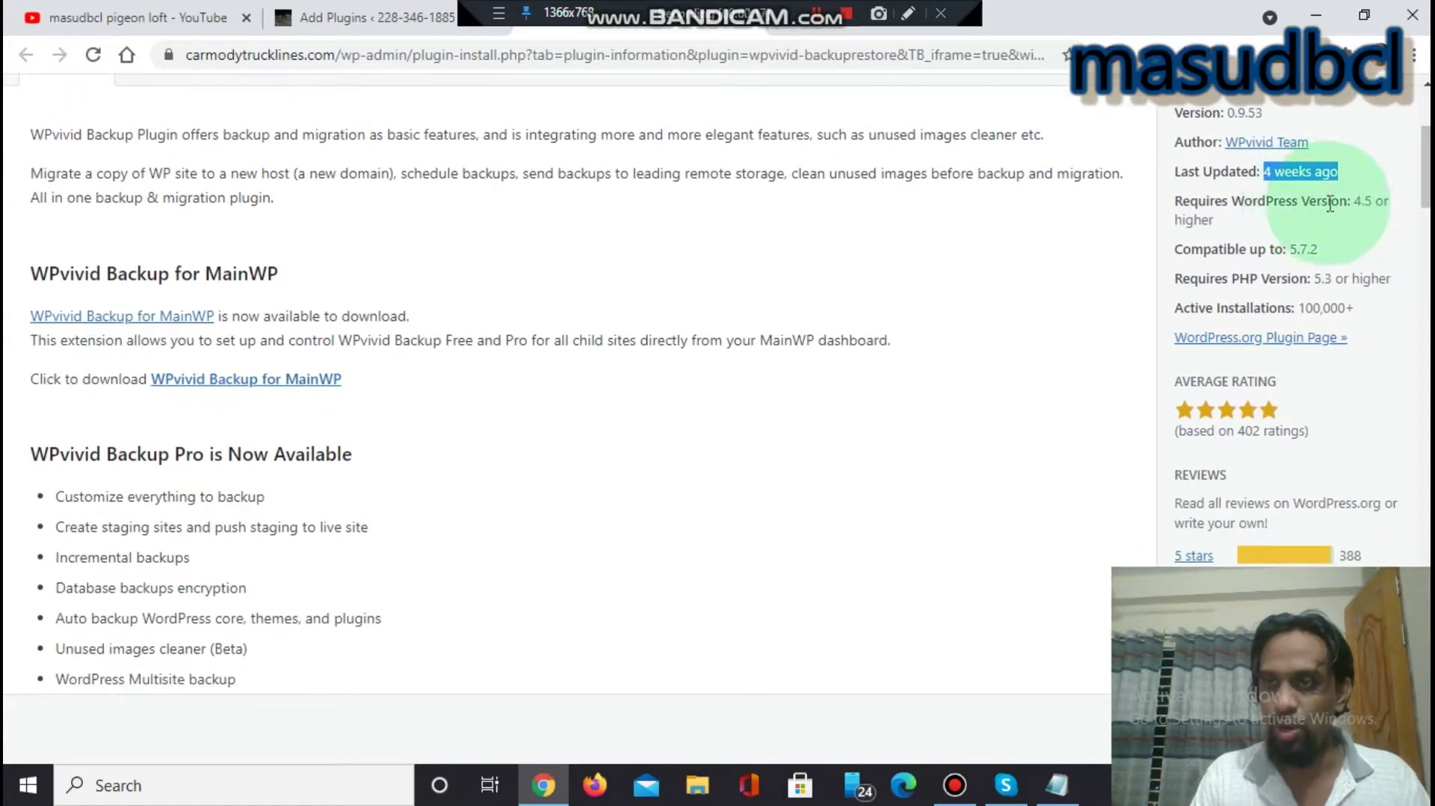
pyautogui.click(1358, 203)
pyautogui.moveTo(1357, 204); pyautogui.dragTo(1373, 203)
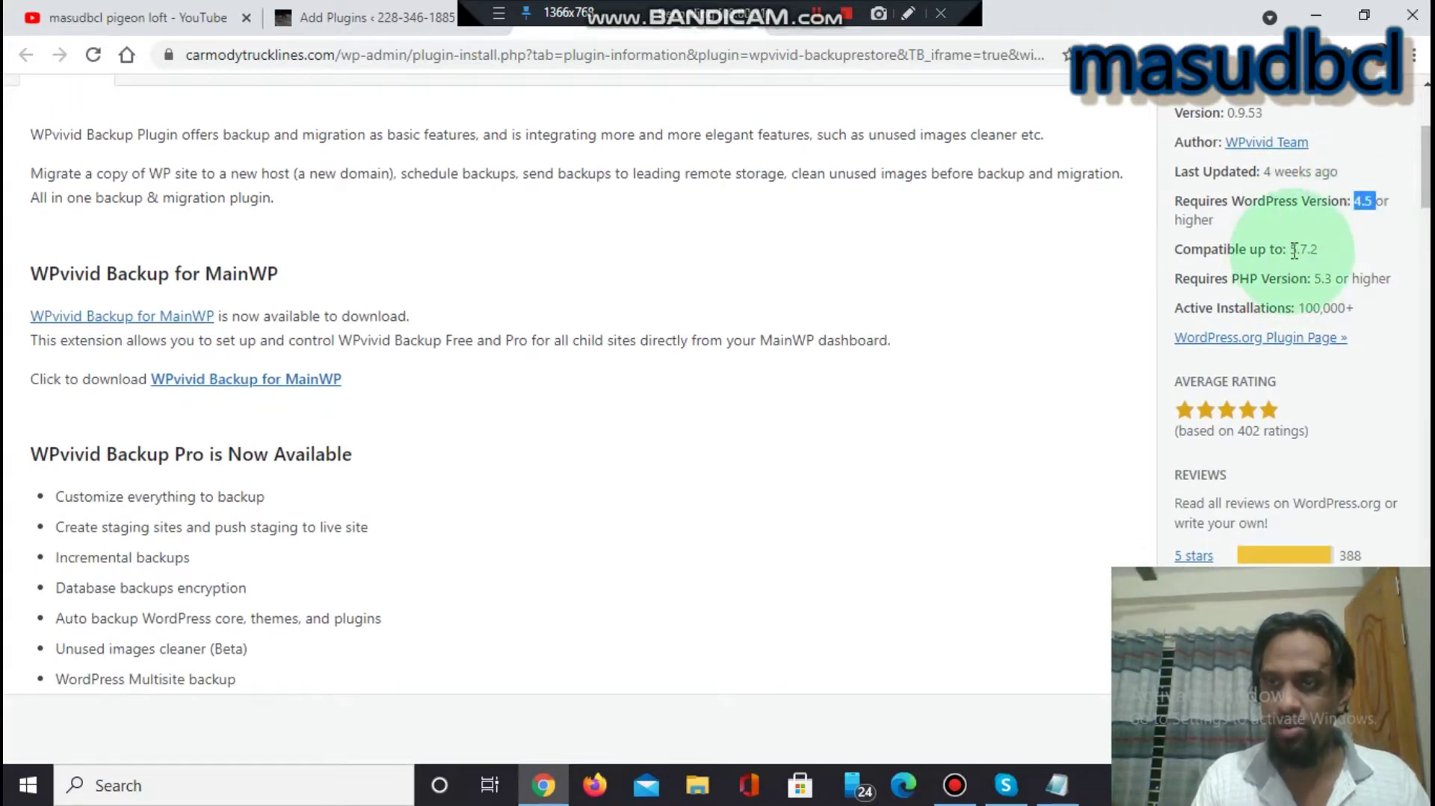
pyautogui.moveTo(1295, 250); pyautogui.dragTo(1326, 258)
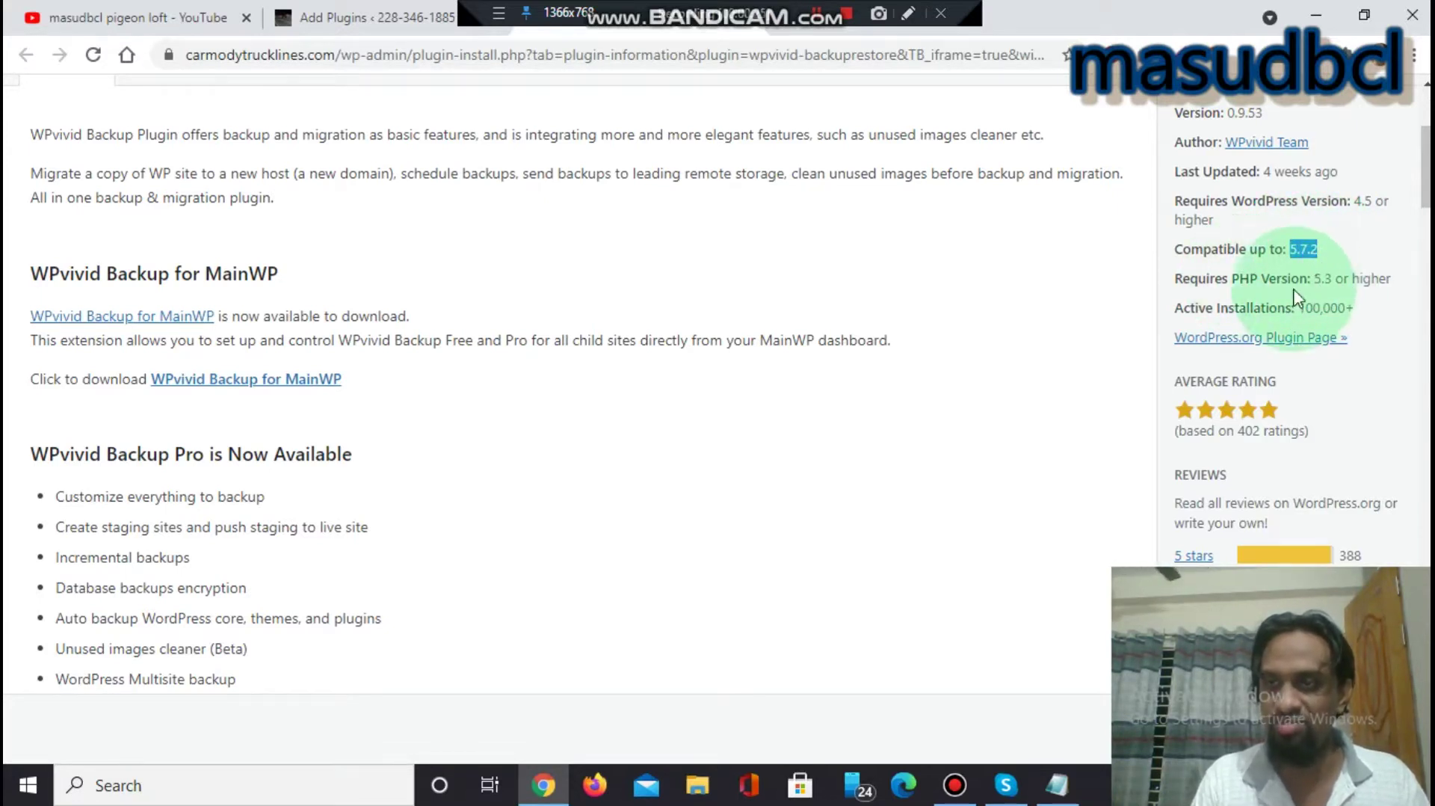
pyautogui.moveTo(1299, 307); pyautogui.dragTo(1354, 308)
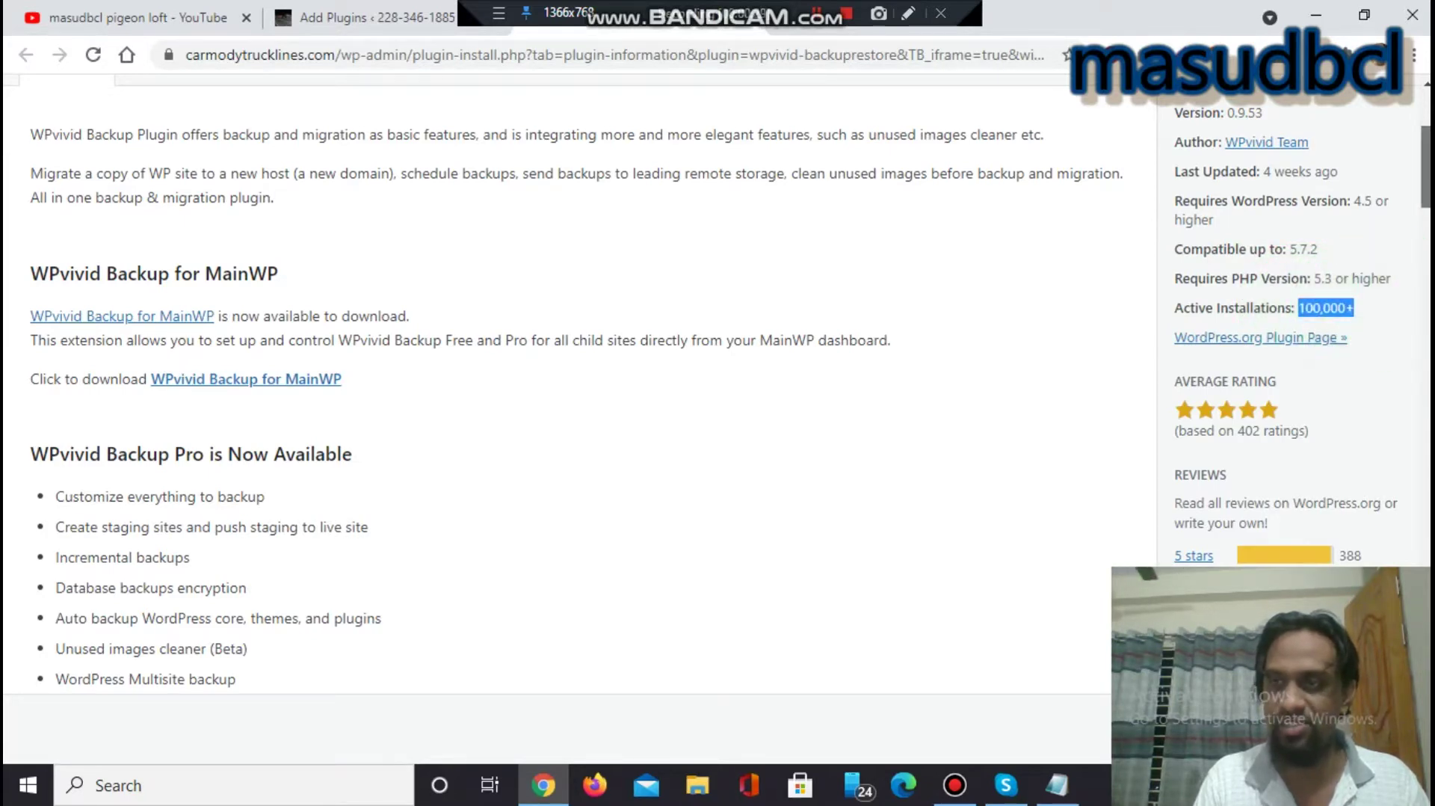
pyautogui.scroll(-2, 568, 388)
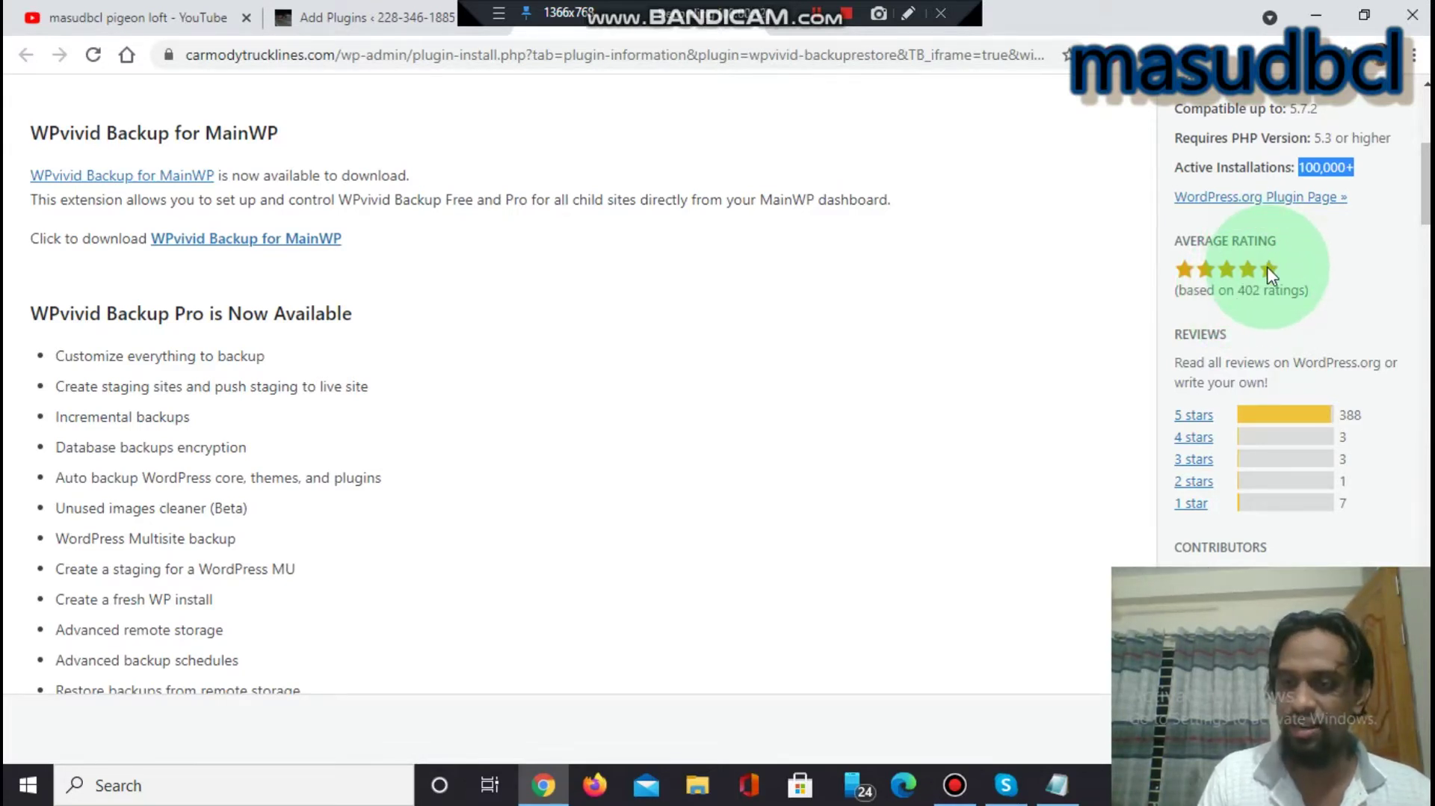
# Return to the plugin search results, then install and activate the "Backup & Migration – WPvivid Backup and Migration Plugin"
pyautogui.click(374, 18)
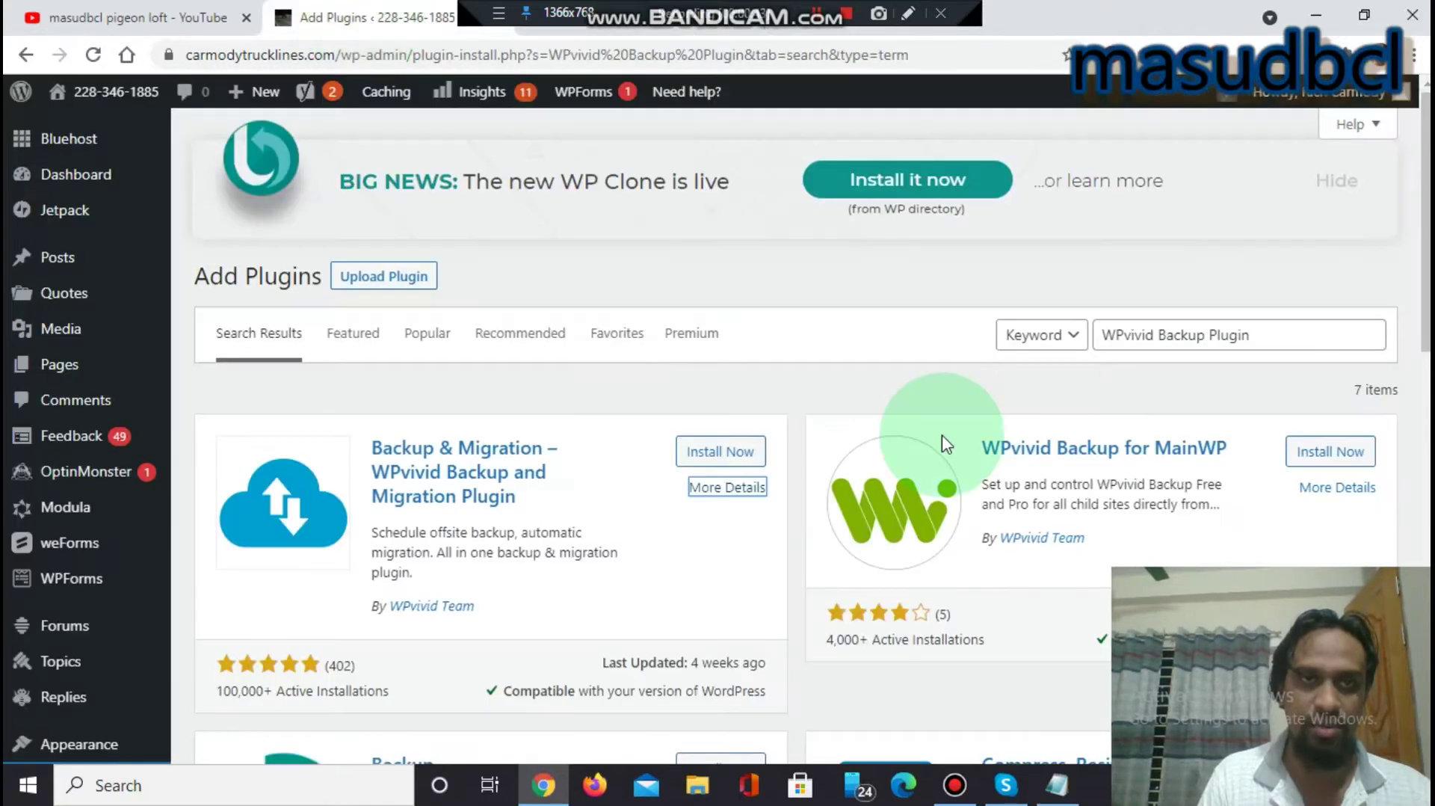
pyautogui.click(1280, 330)
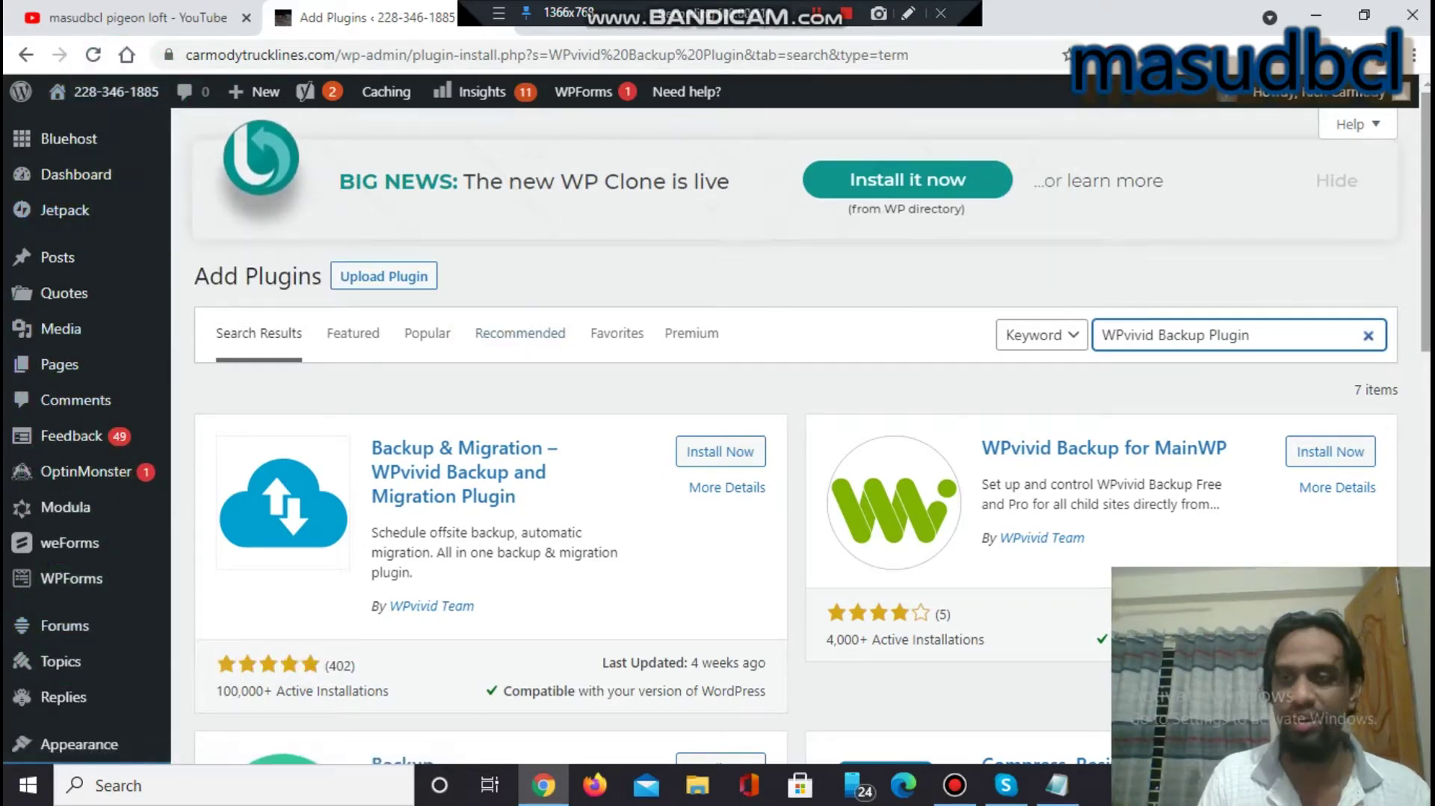
pyautogui.scroll(-1, 793, 448)
pyautogui.scroll(-2, 64, 617)
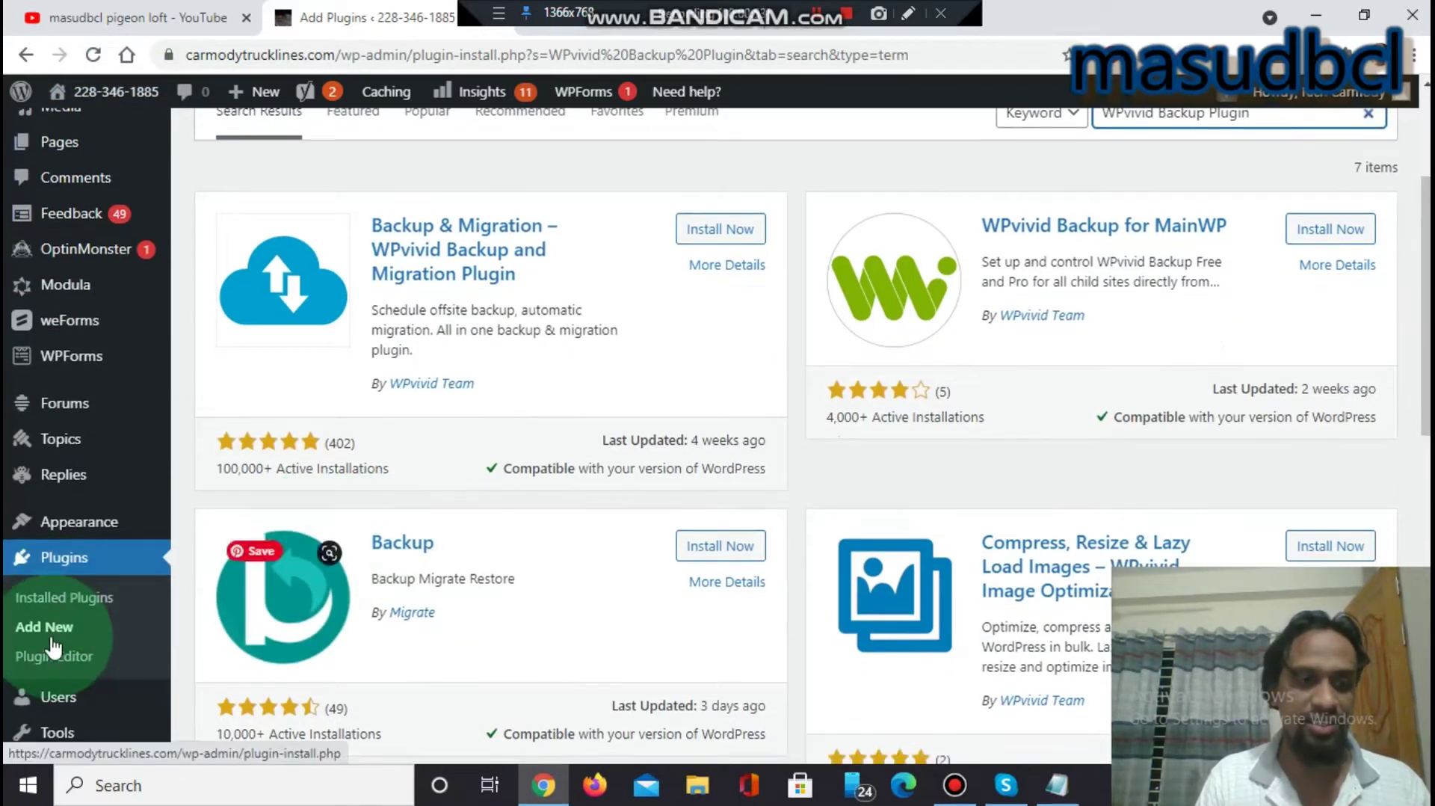
pyautogui.scroll(3, 1256, 310)
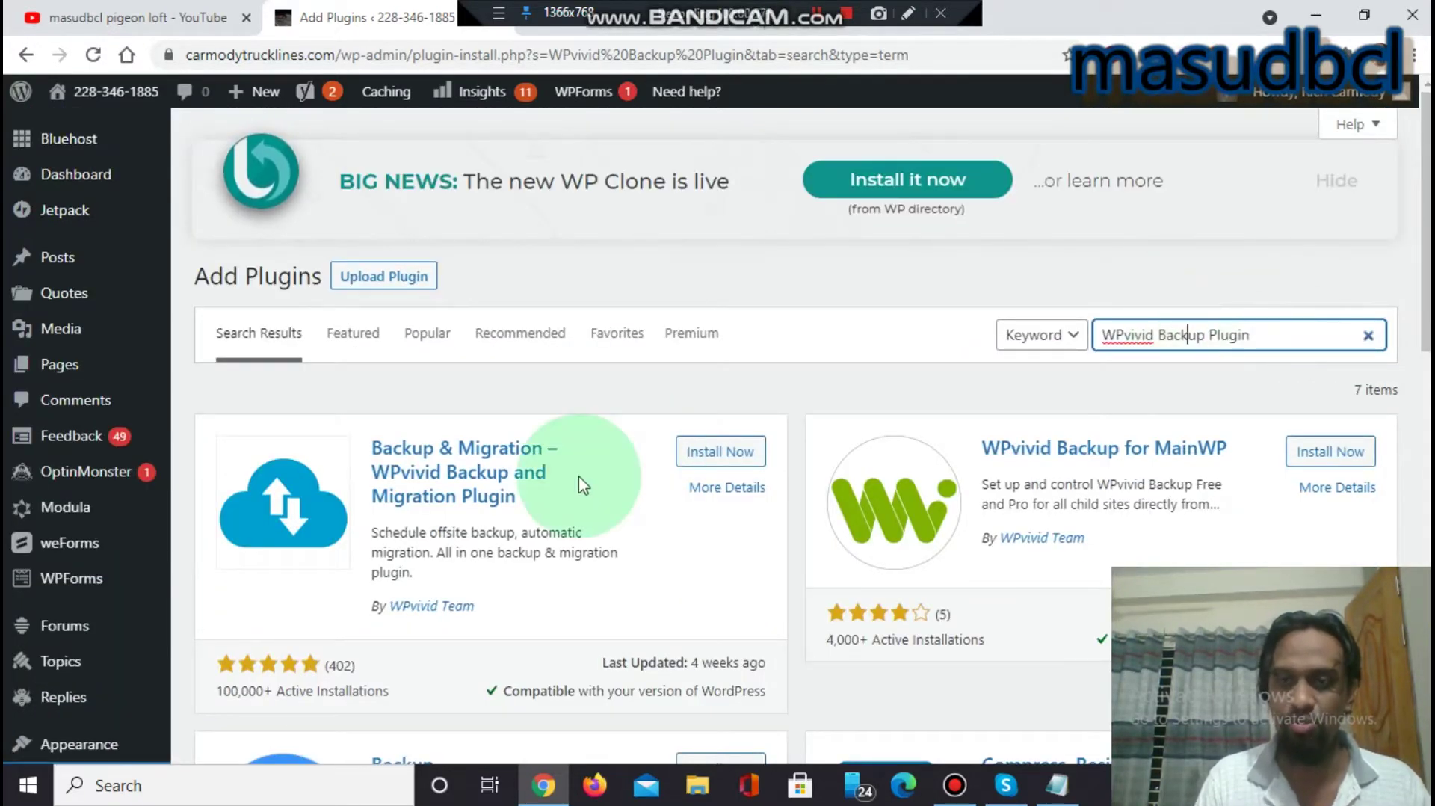
pyautogui.click(740, 462)
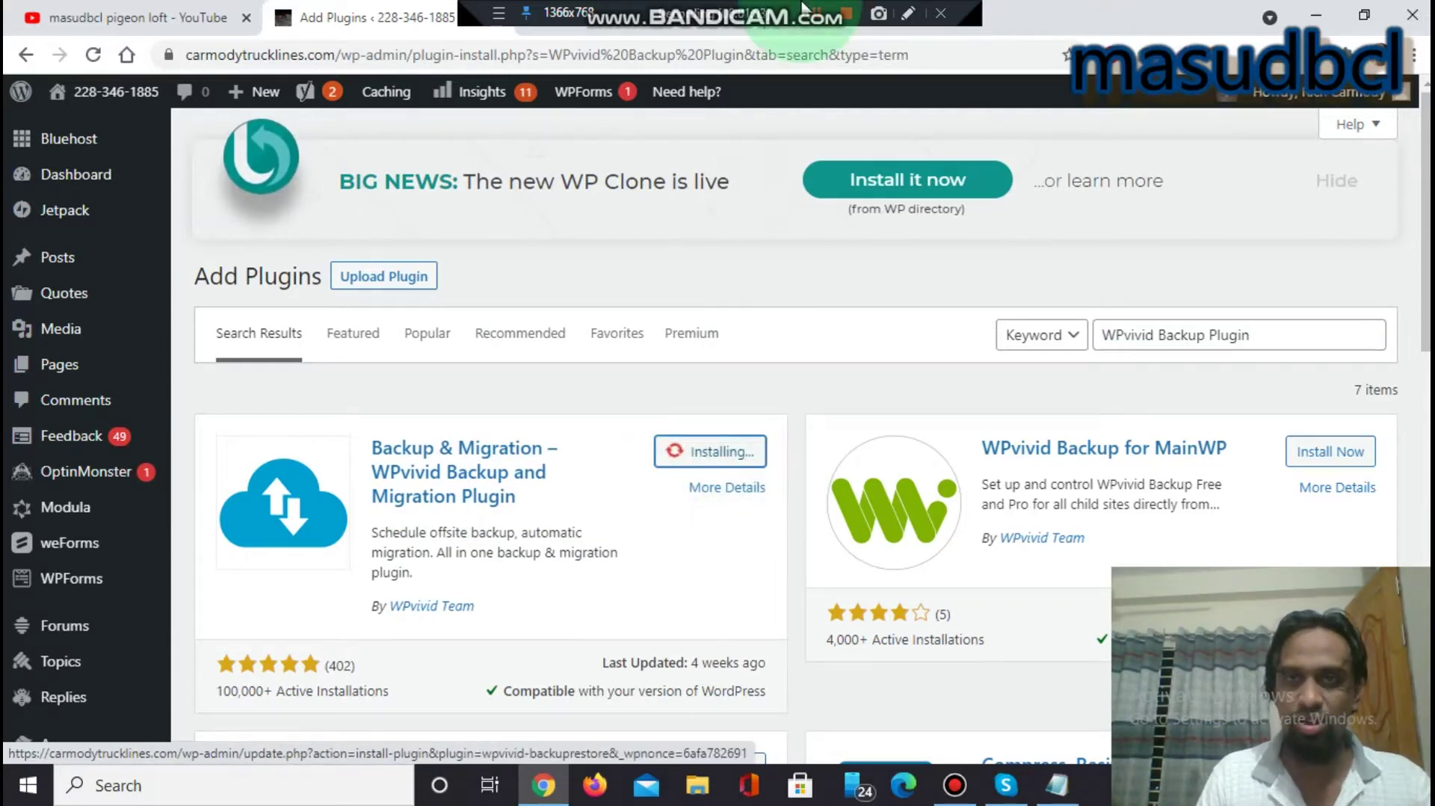
pyautogui.click(818, 27)
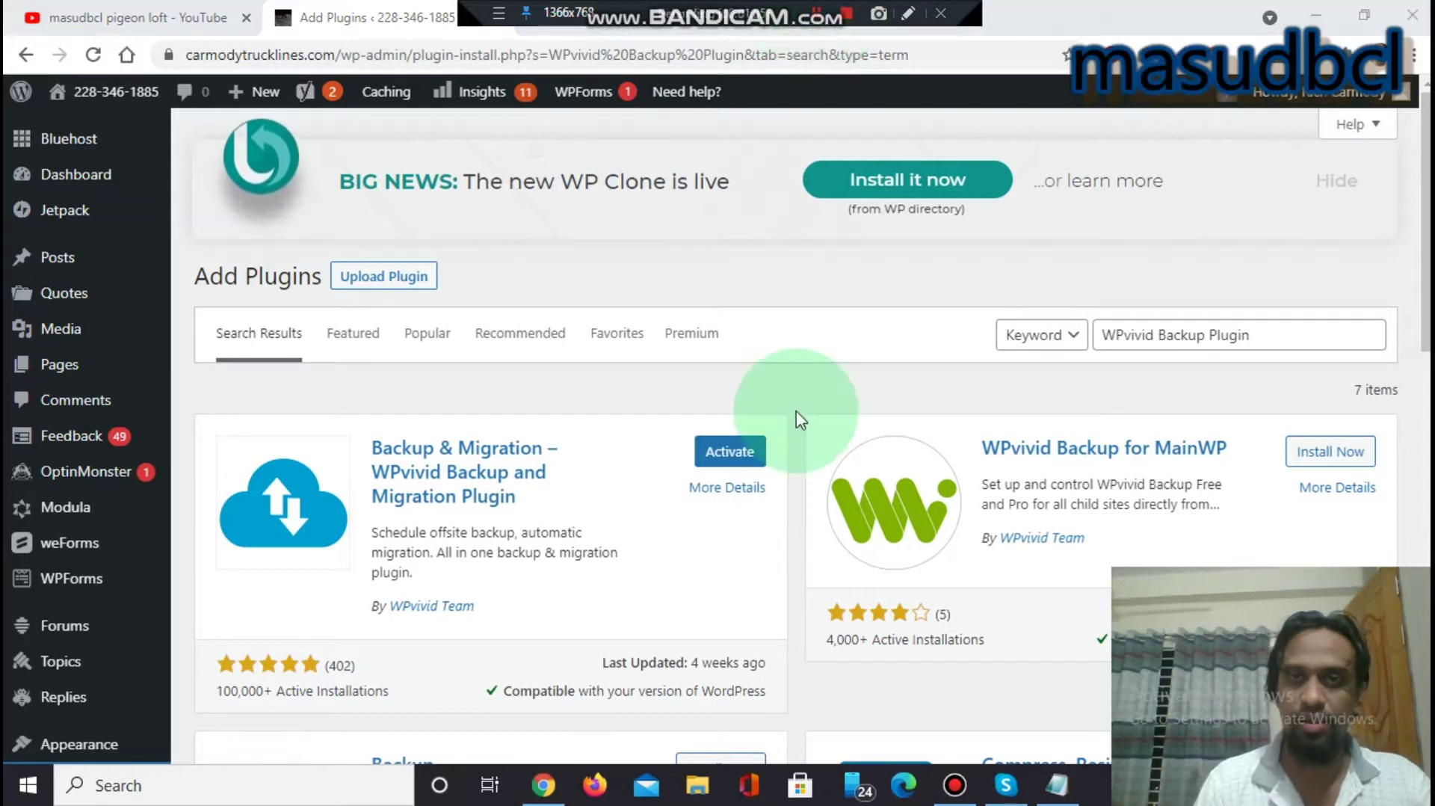
pyautogui.click(733, 451)
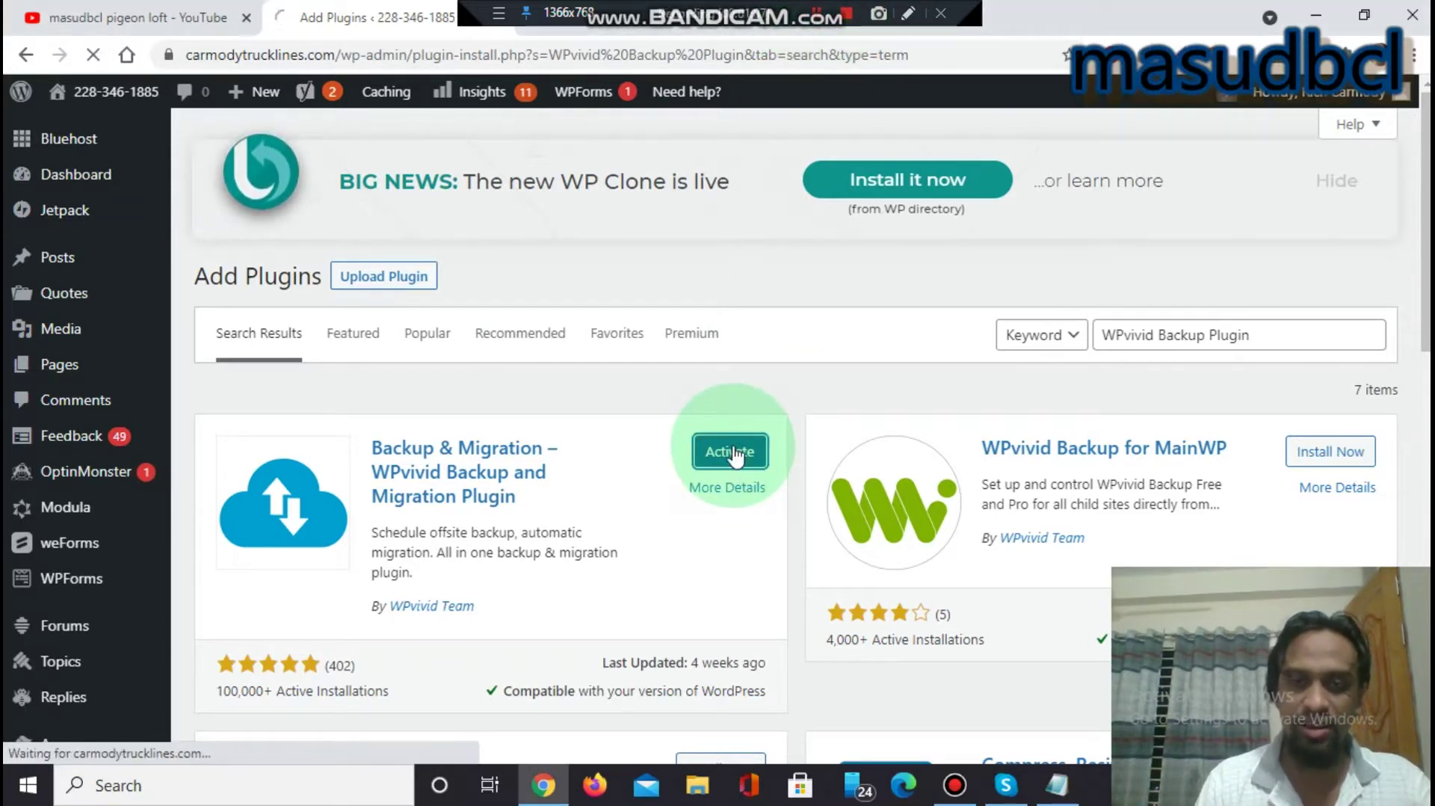
pyautogui.click(815, 10)
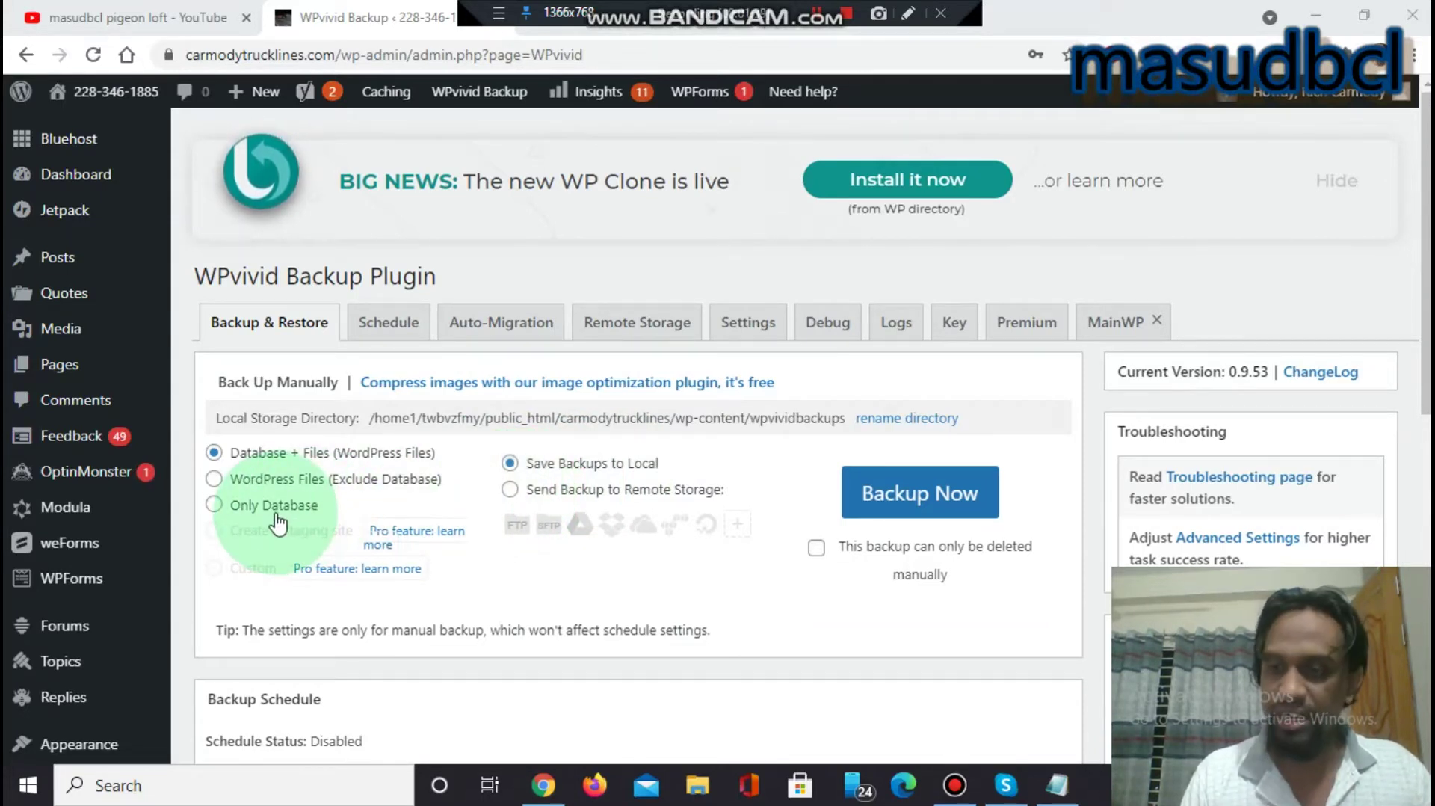
# Set the manual backup to be sent to remote storage and to be deletable only manually
pyautogui.click(510, 490)
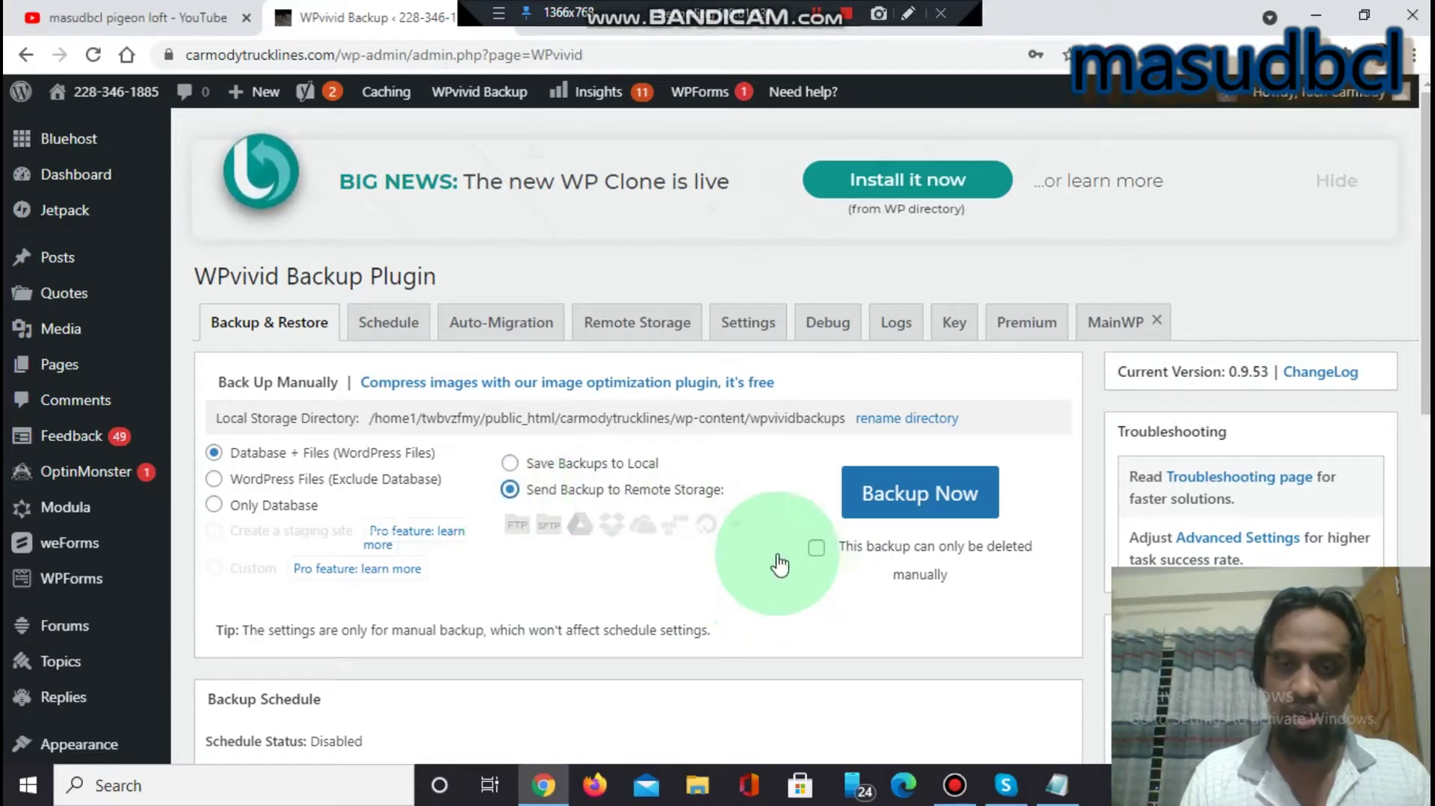
pyautogui.click(818, 551)
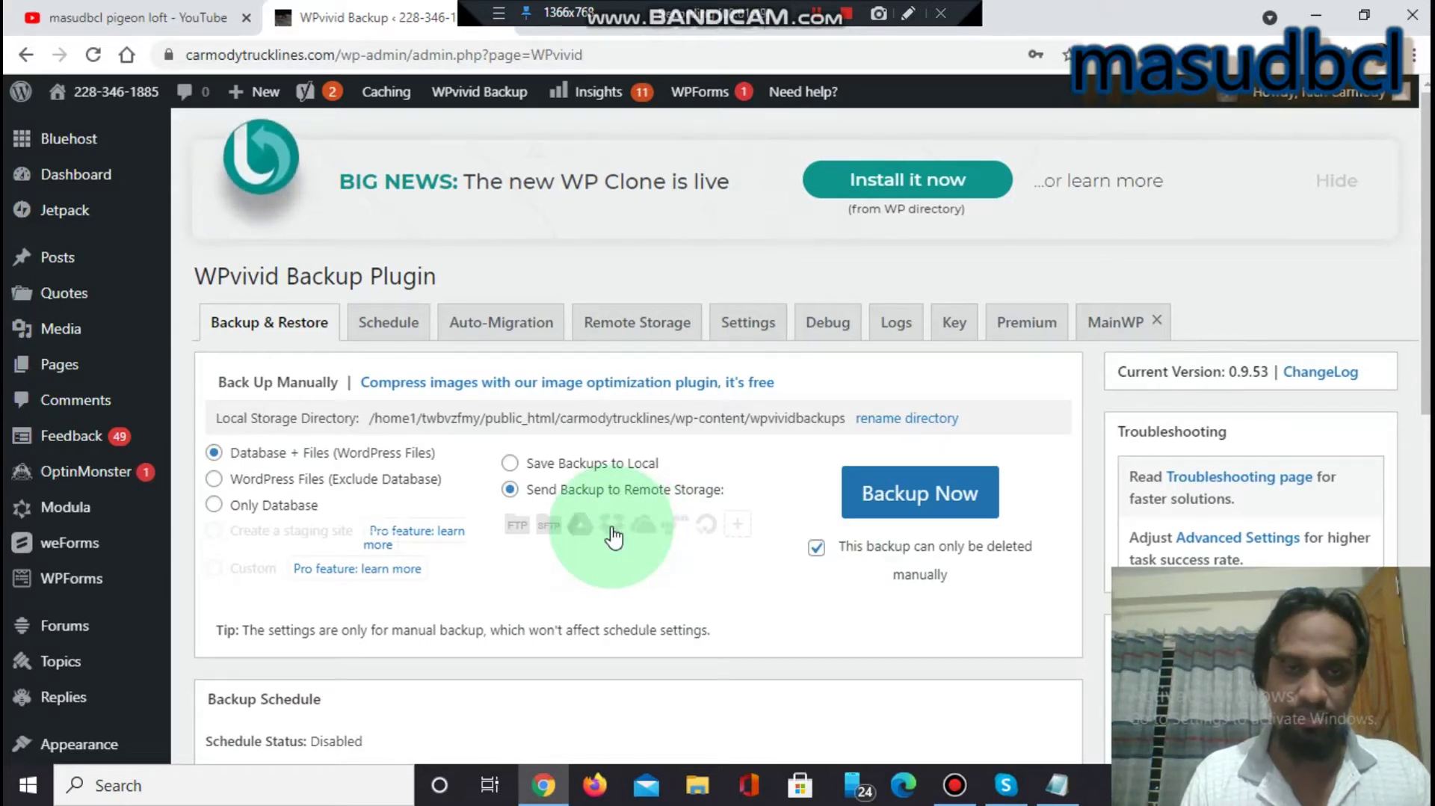
# Examine the Google Drive remote storage form and the plugin's general settings, and return to the Backup & Restore page
pyautogui.click(642, 335)
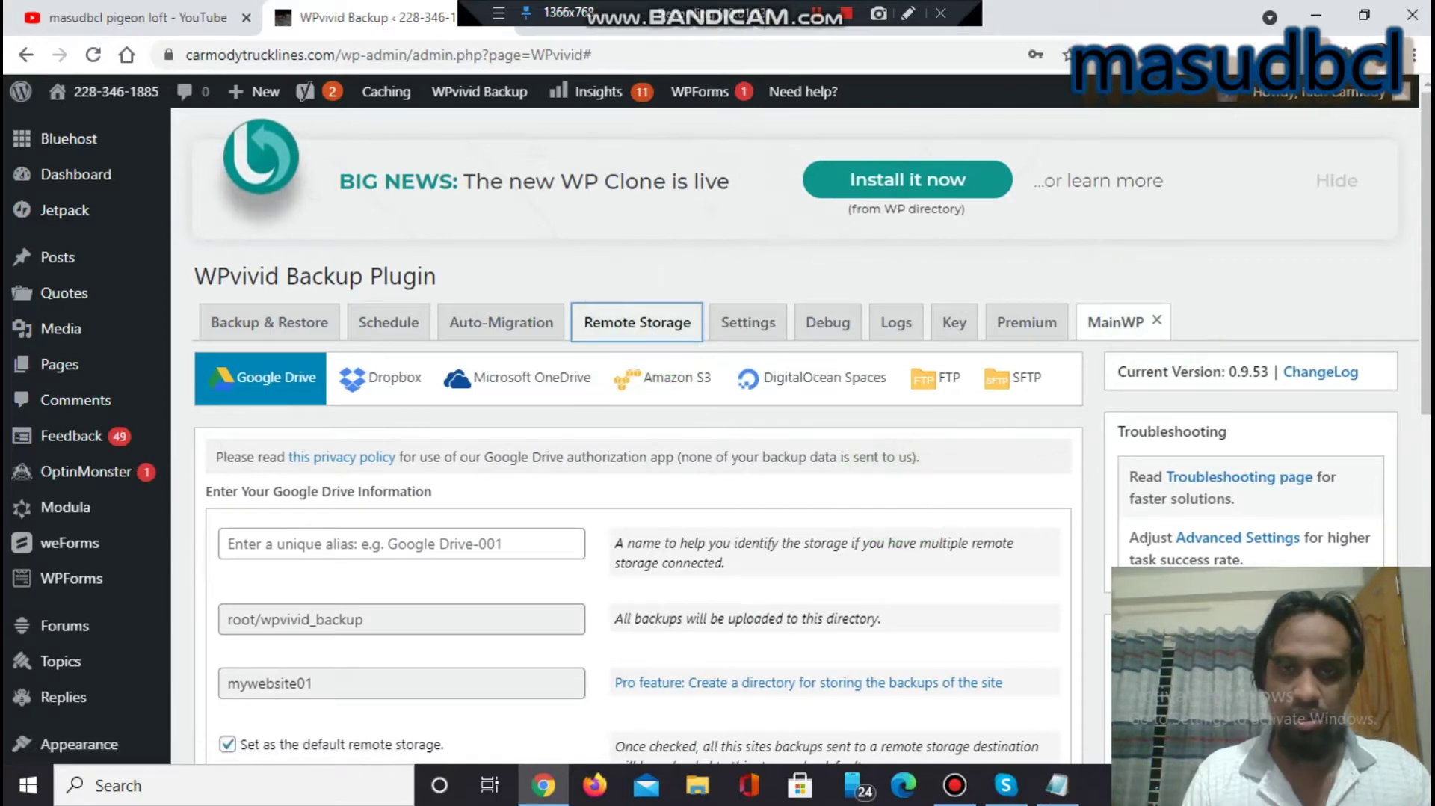
pyautogui.scroll(-3, 908, 495)
pyautogui.scroll(-2, 609, 577)
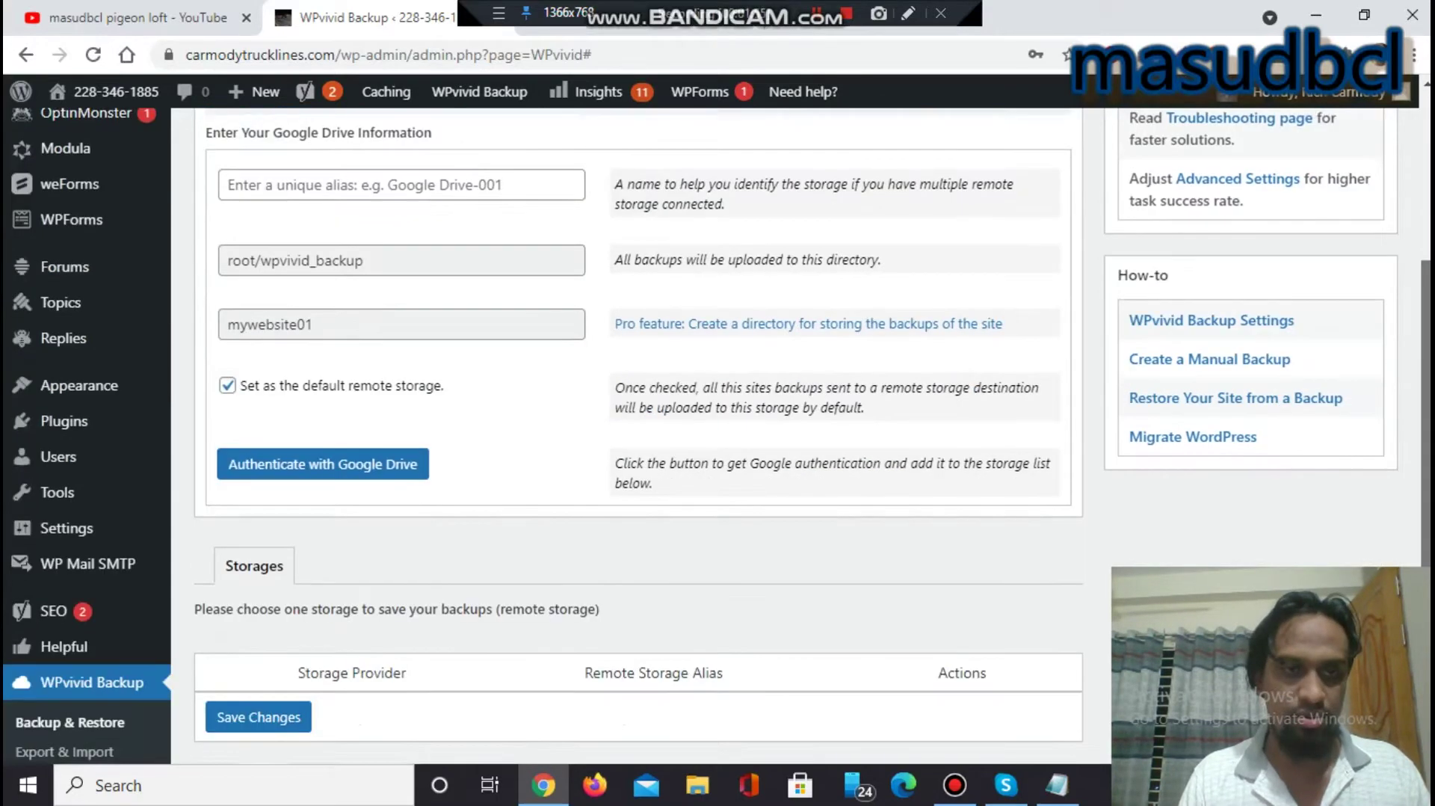
pyautogui.scroll(4, 609, 577)
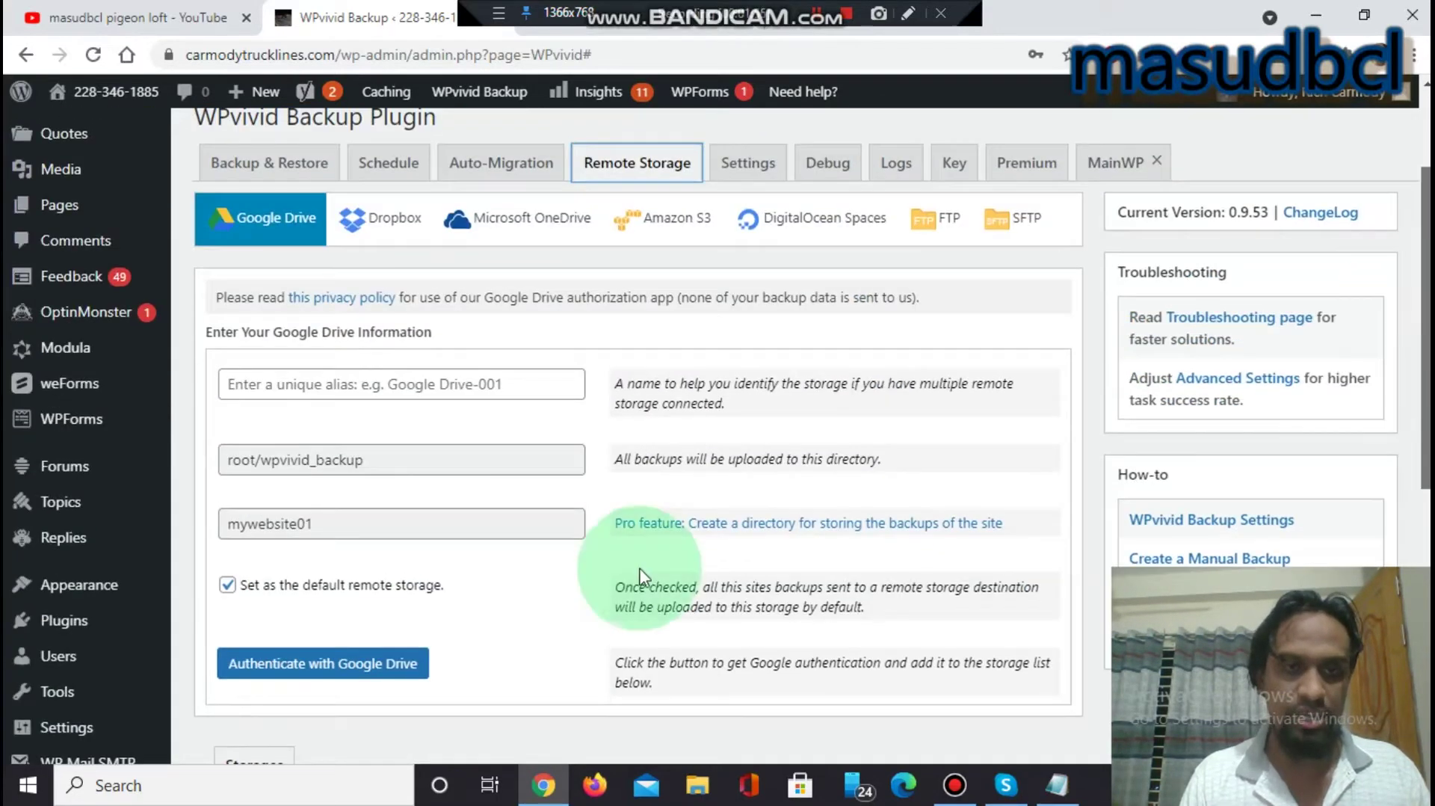
pyautogui.click(380, 523)
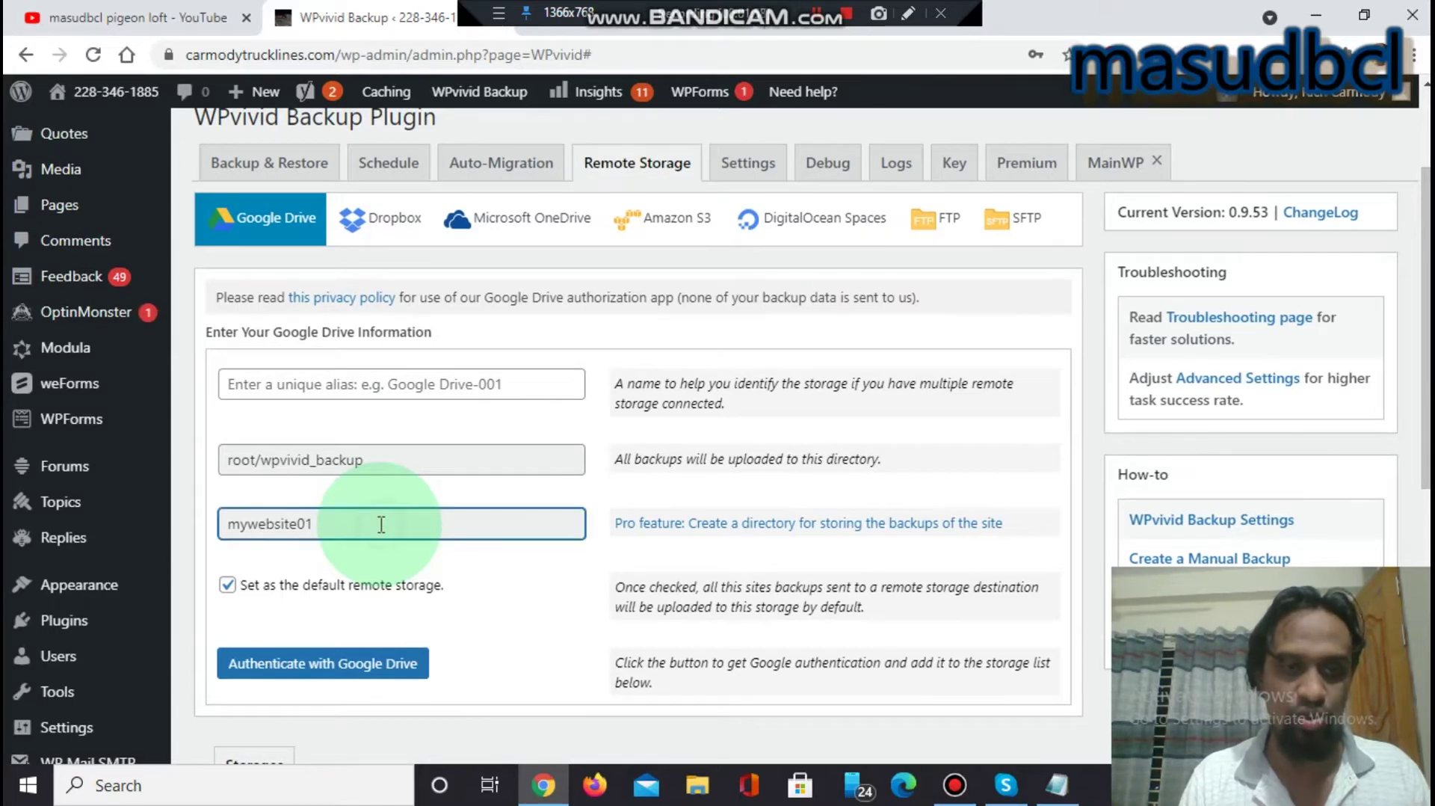
pyautogui.click(751, 163)
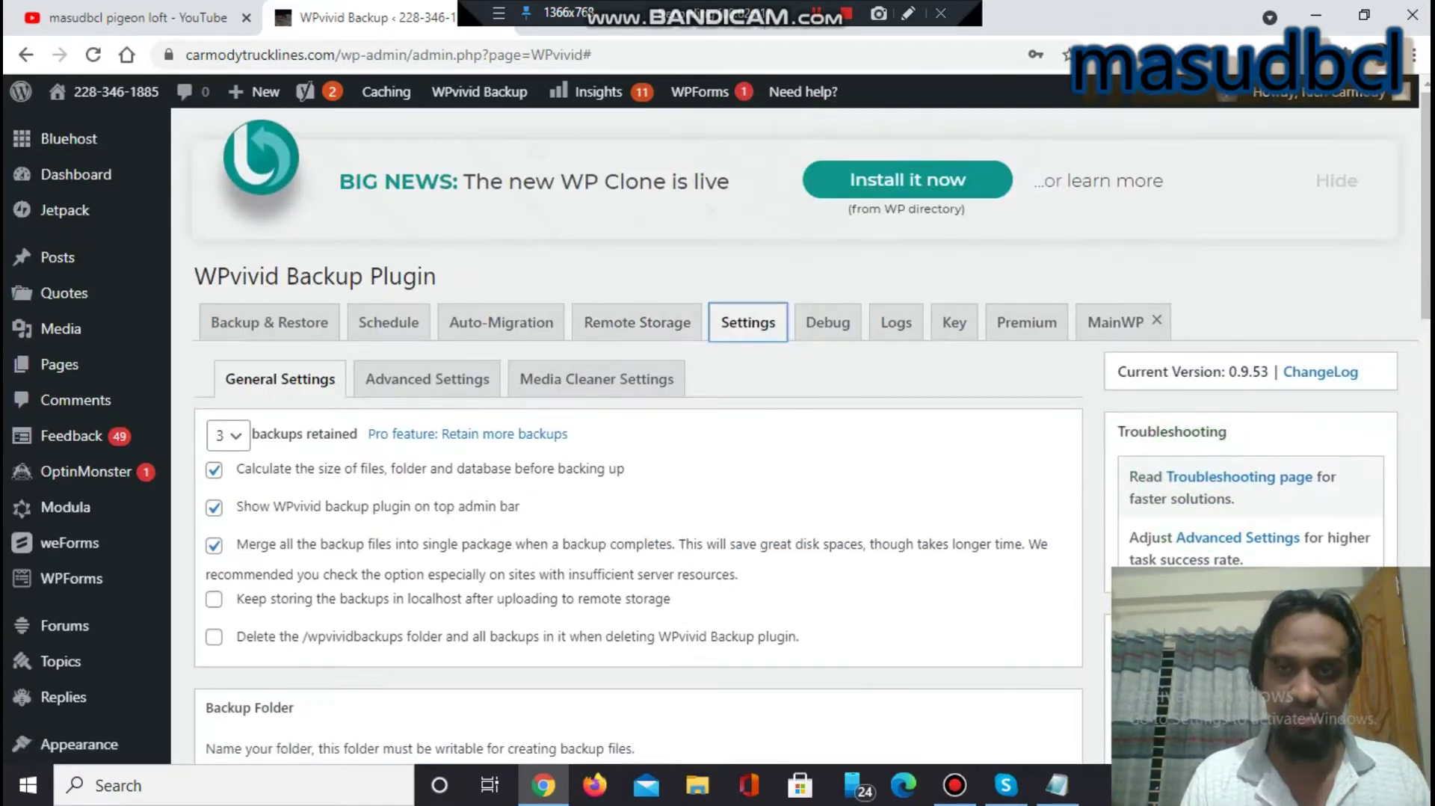
pyautogui.moveTo(1423, 176); pyautogui.dragTo(1423, 400)
pyautogui.scroll(10, 1419, 400)
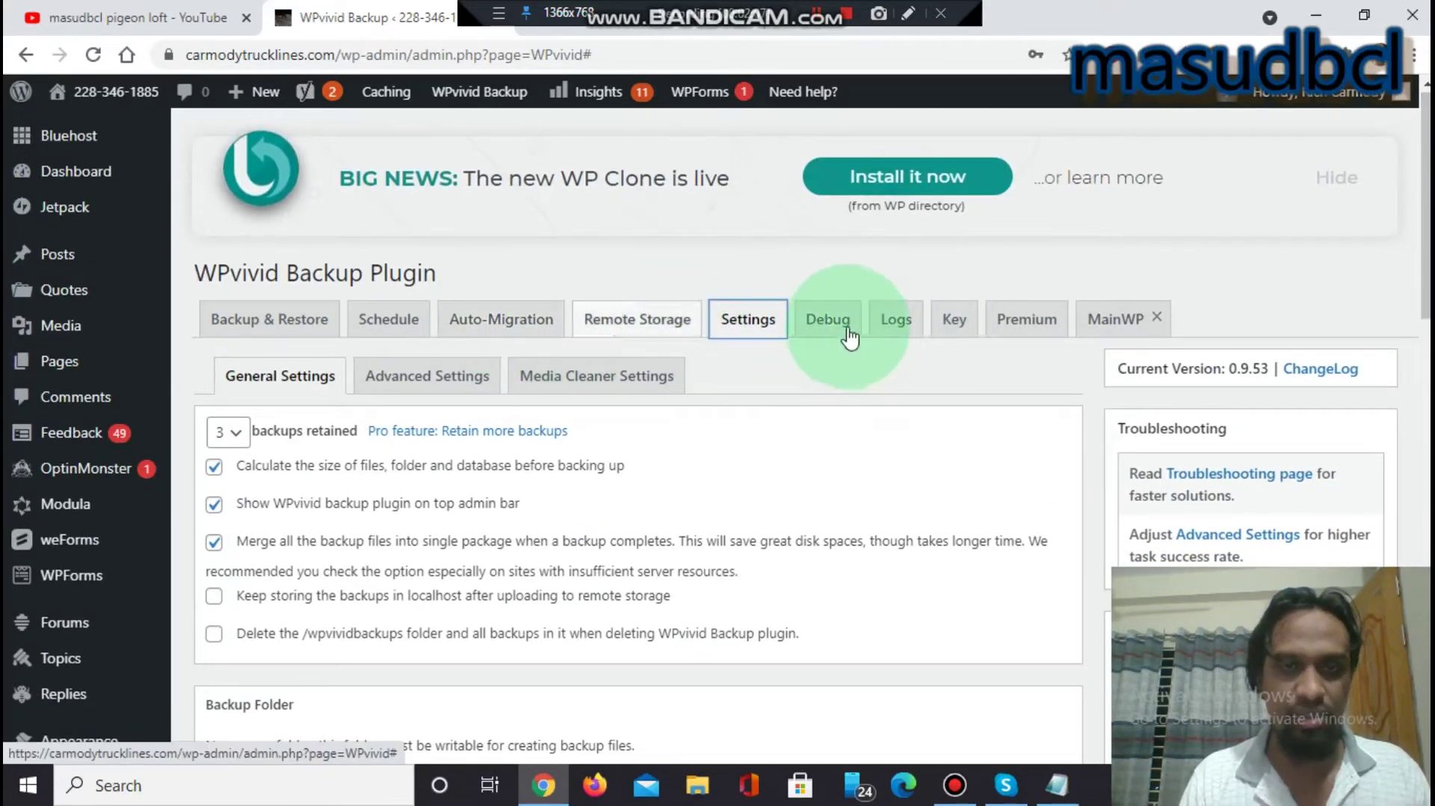
pyautogui.click(272, 329)
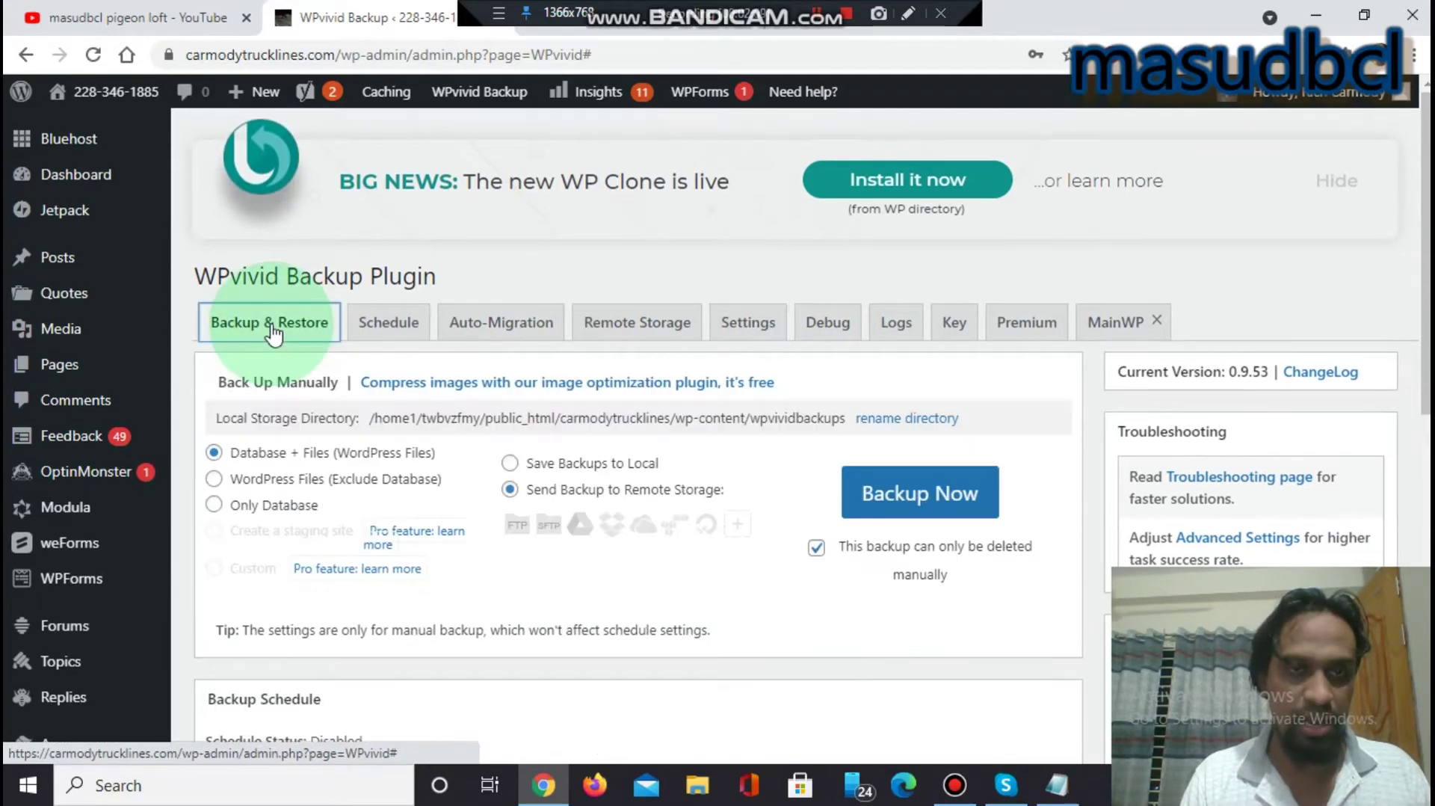
# Add Dropbox as the default remote storage with the alias masudbcl and authenticate the Dropbox account
pyautogui.click(644, 327)
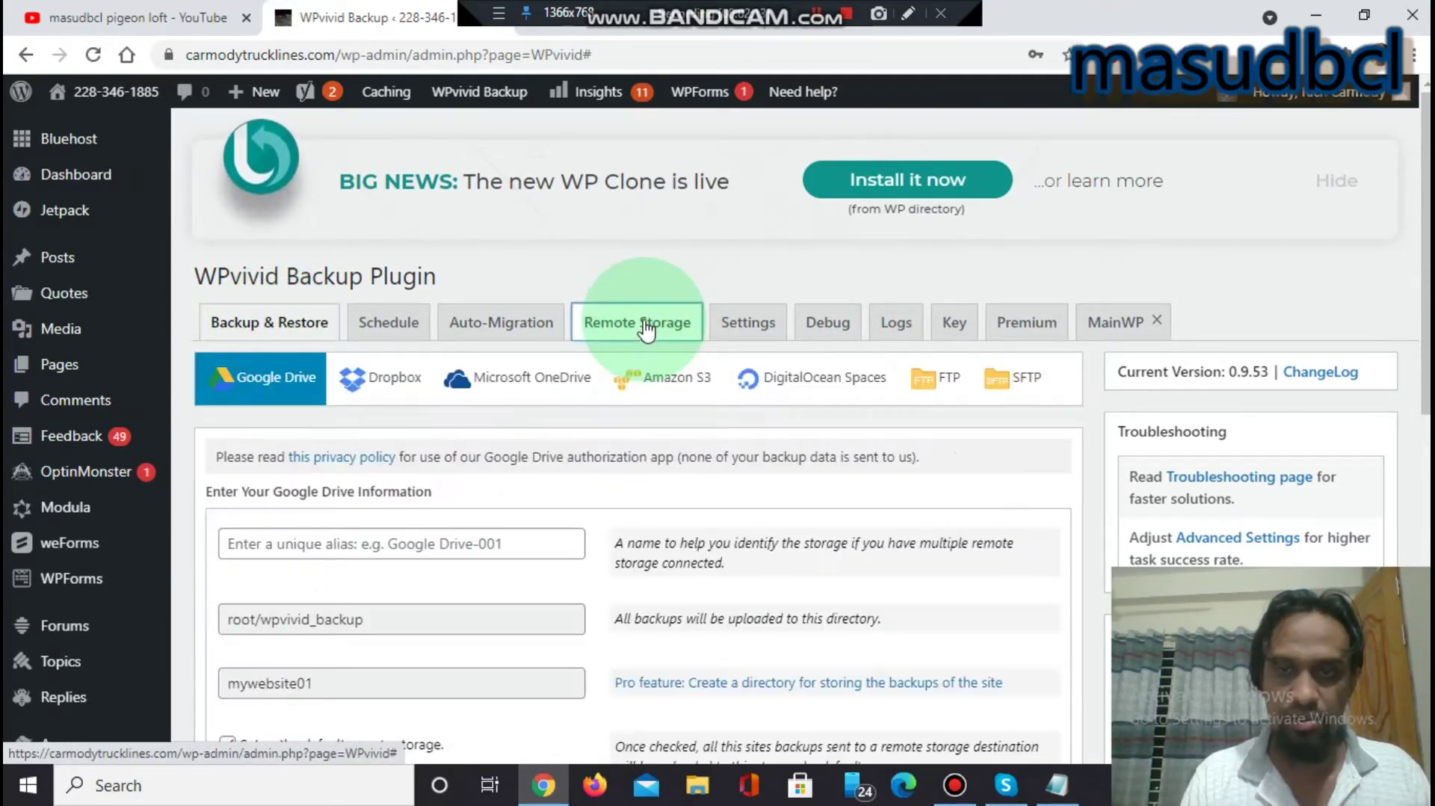
pyautogui.scroll(-1, 561, 303)
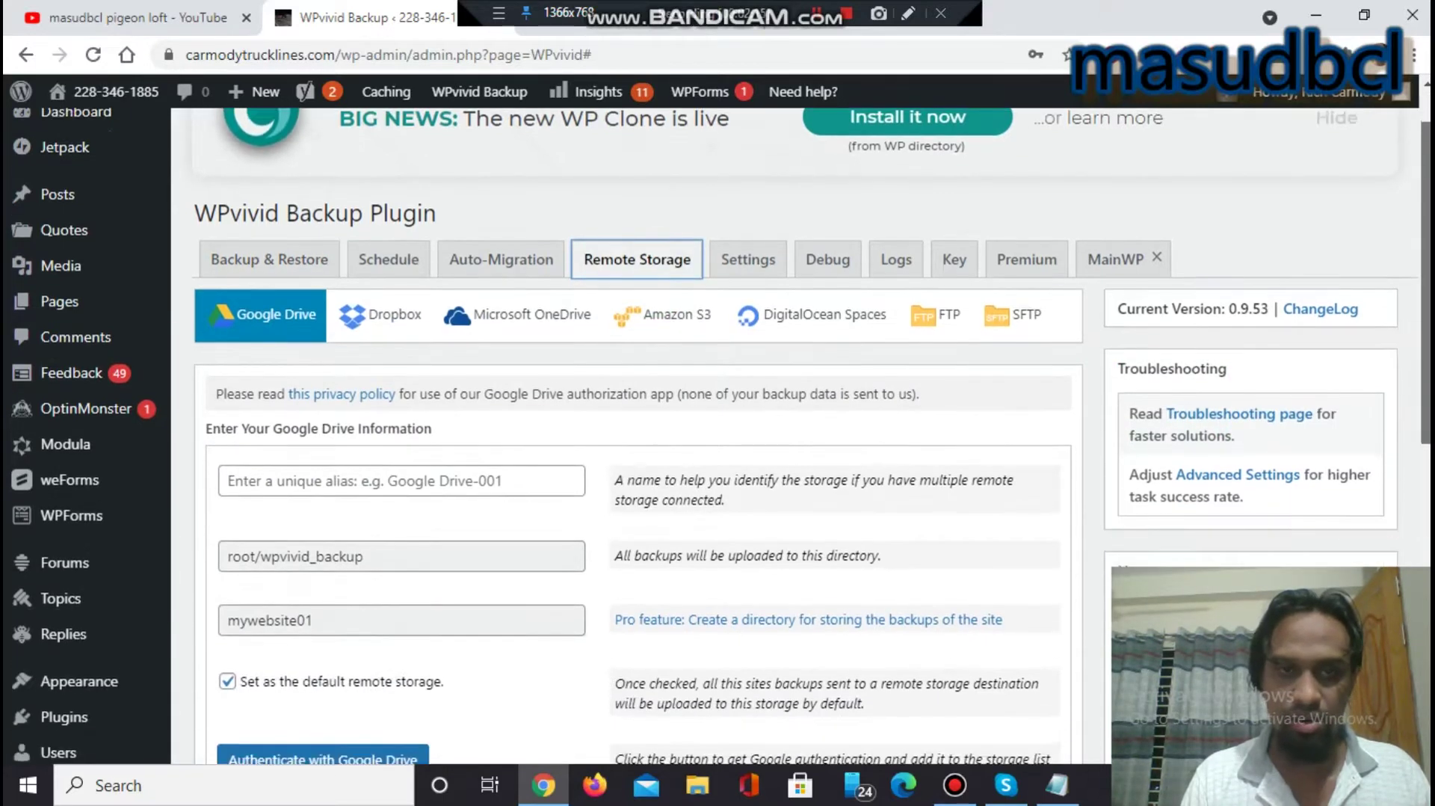
pyautogui.click(410, 321)
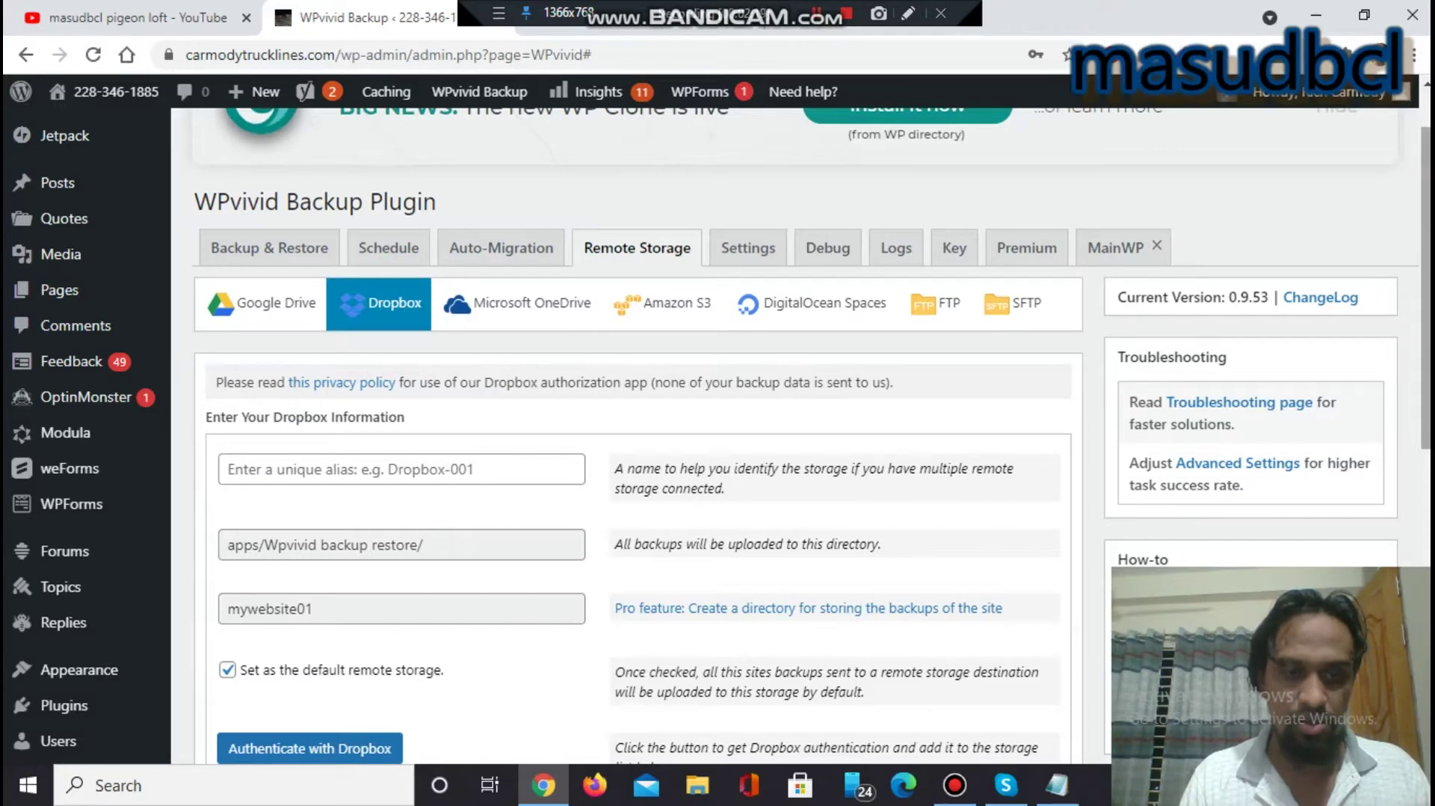
pyautogui.scroll(-2, 523, 448)
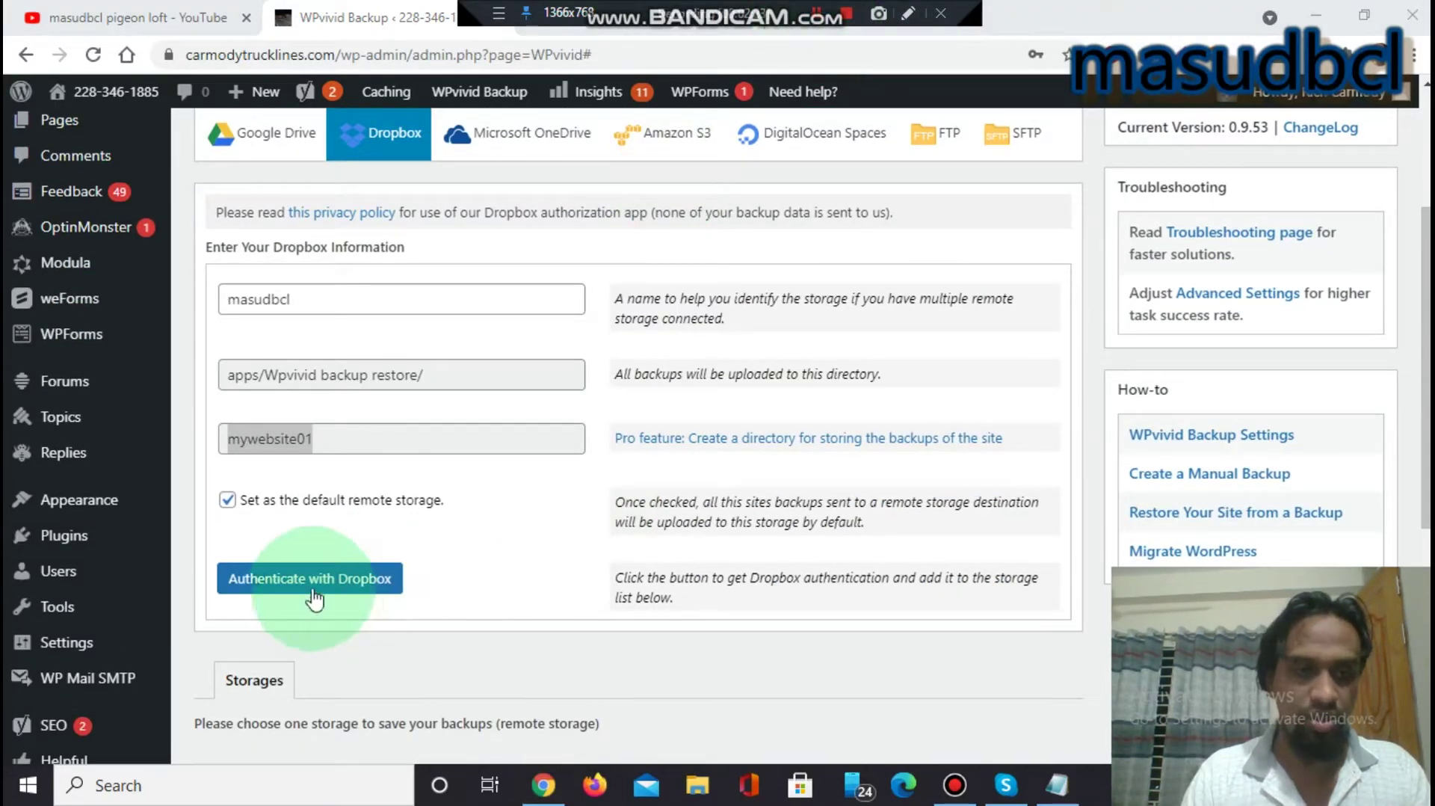
pyautogui.click(312, 582)
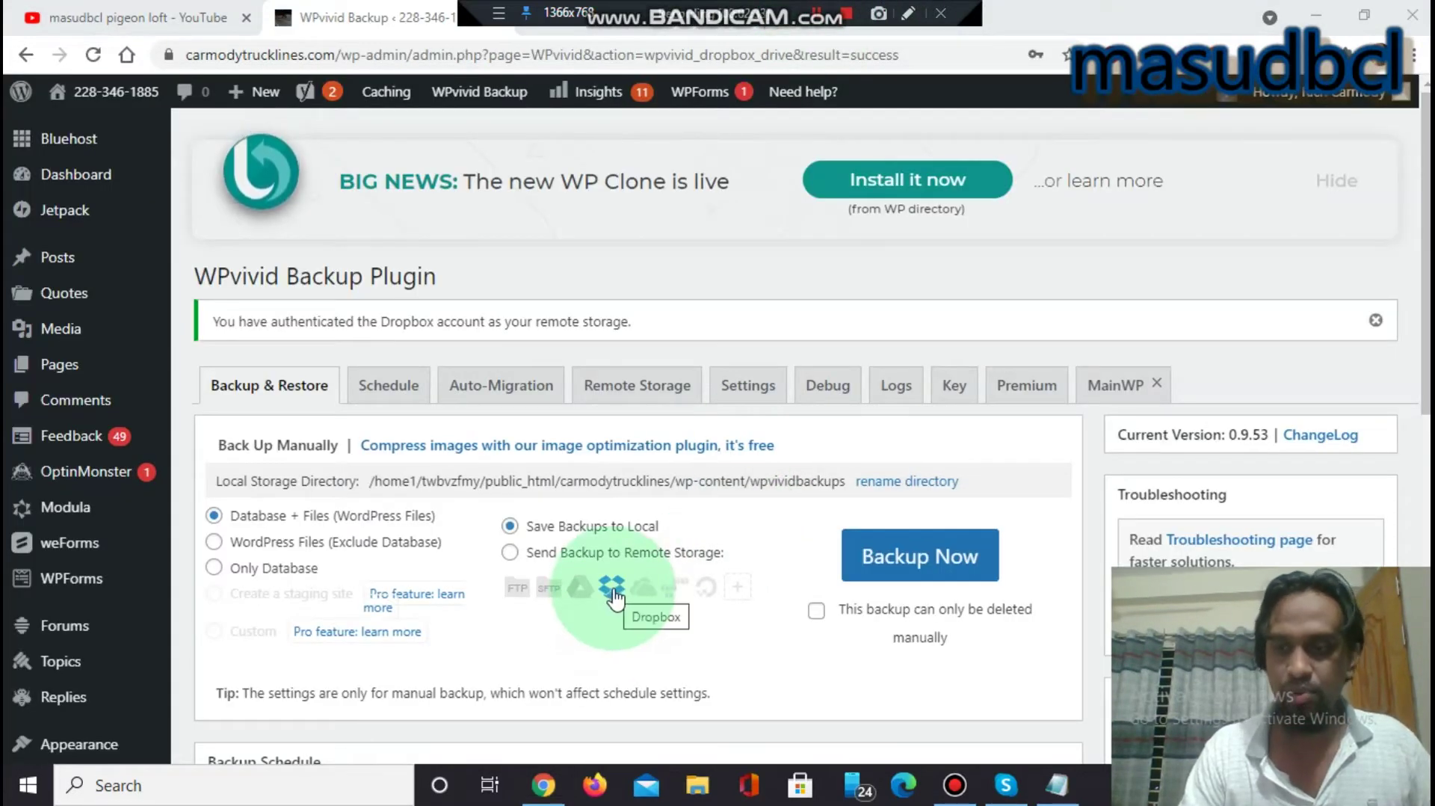
# Start a manual backup of database and files to the Dropbox remote storage, marked as deletable only manually, accepting the size warning
pyautogui.scroll(-3, 456, 523)
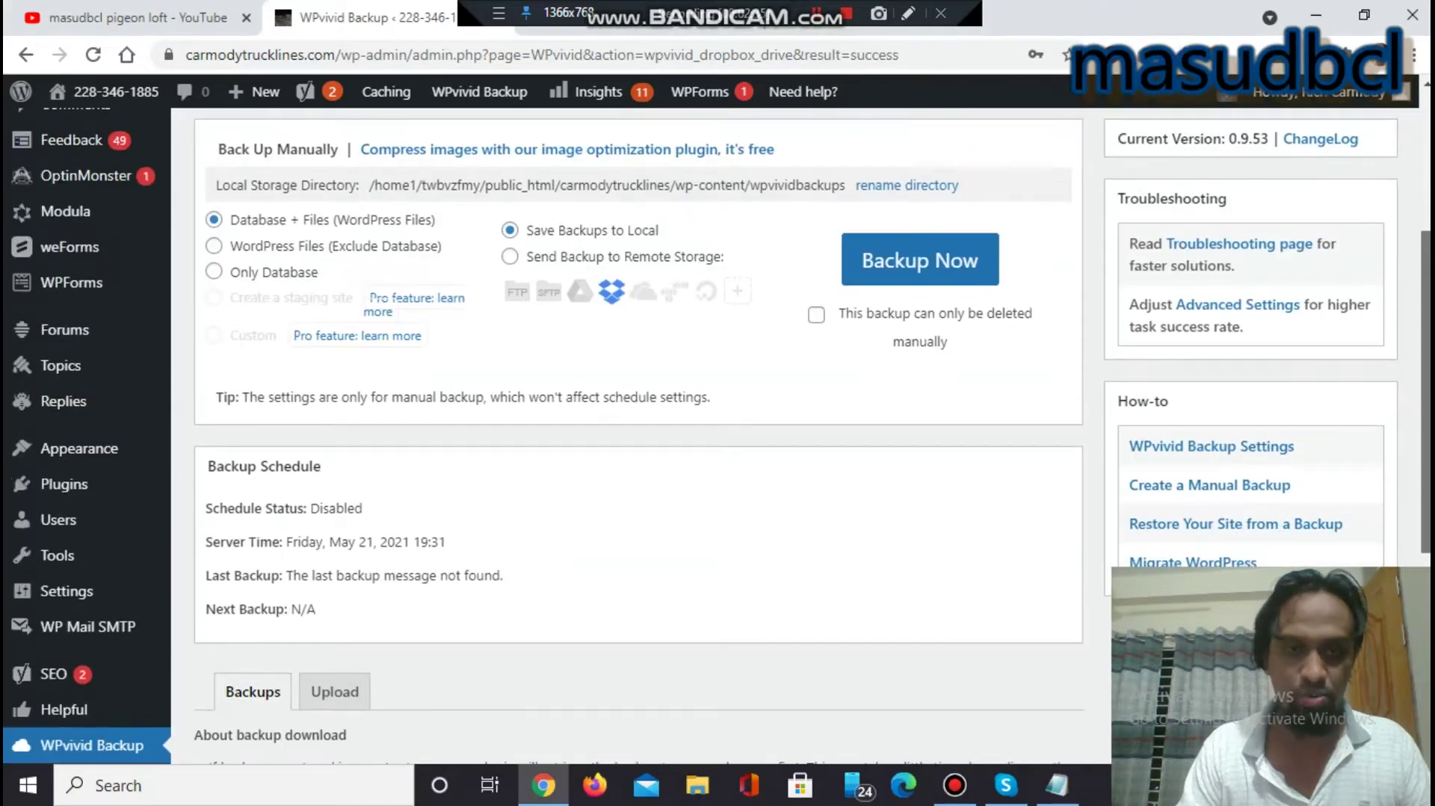
pyautogui.scroll(2, 456, 523)
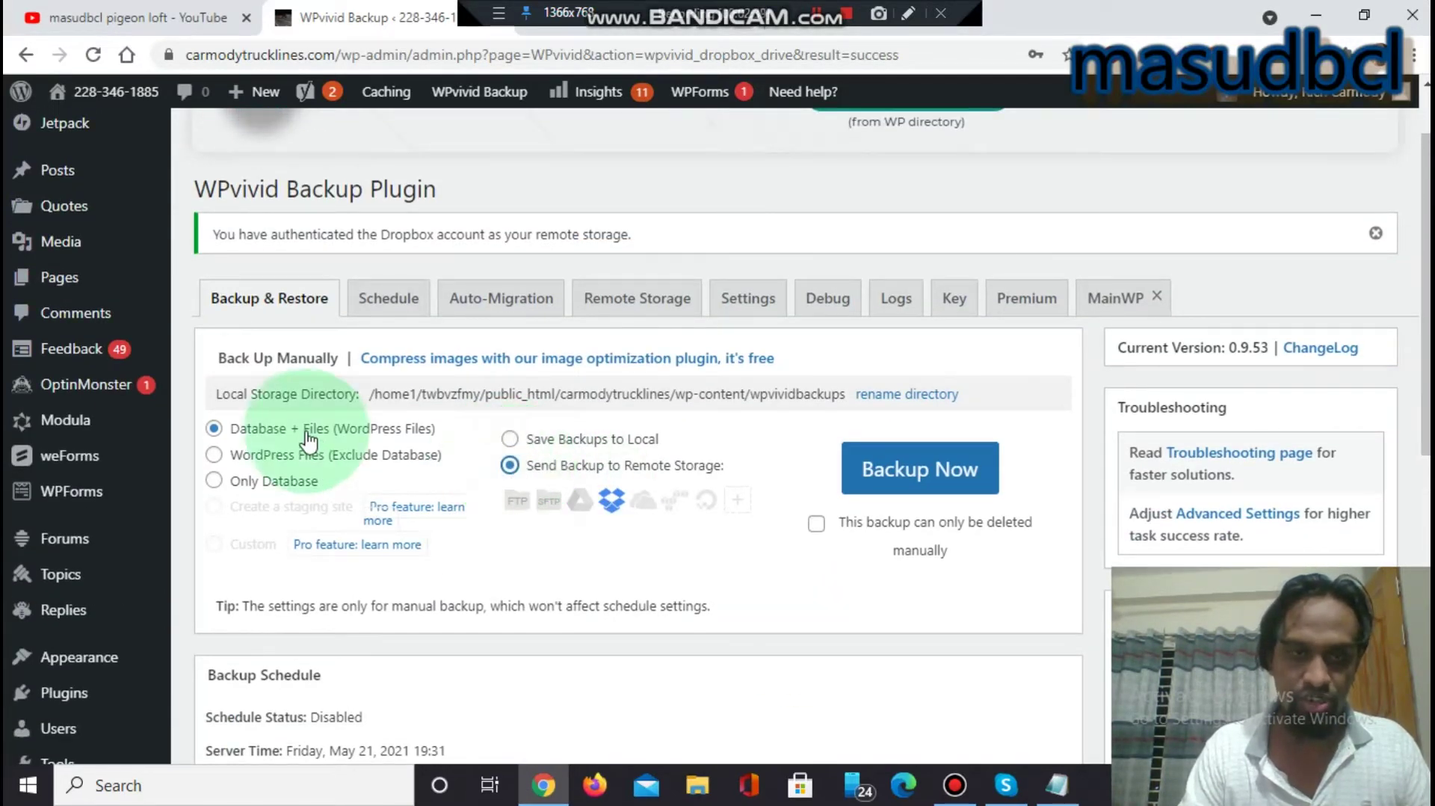
pyautogui.click(815, 527)
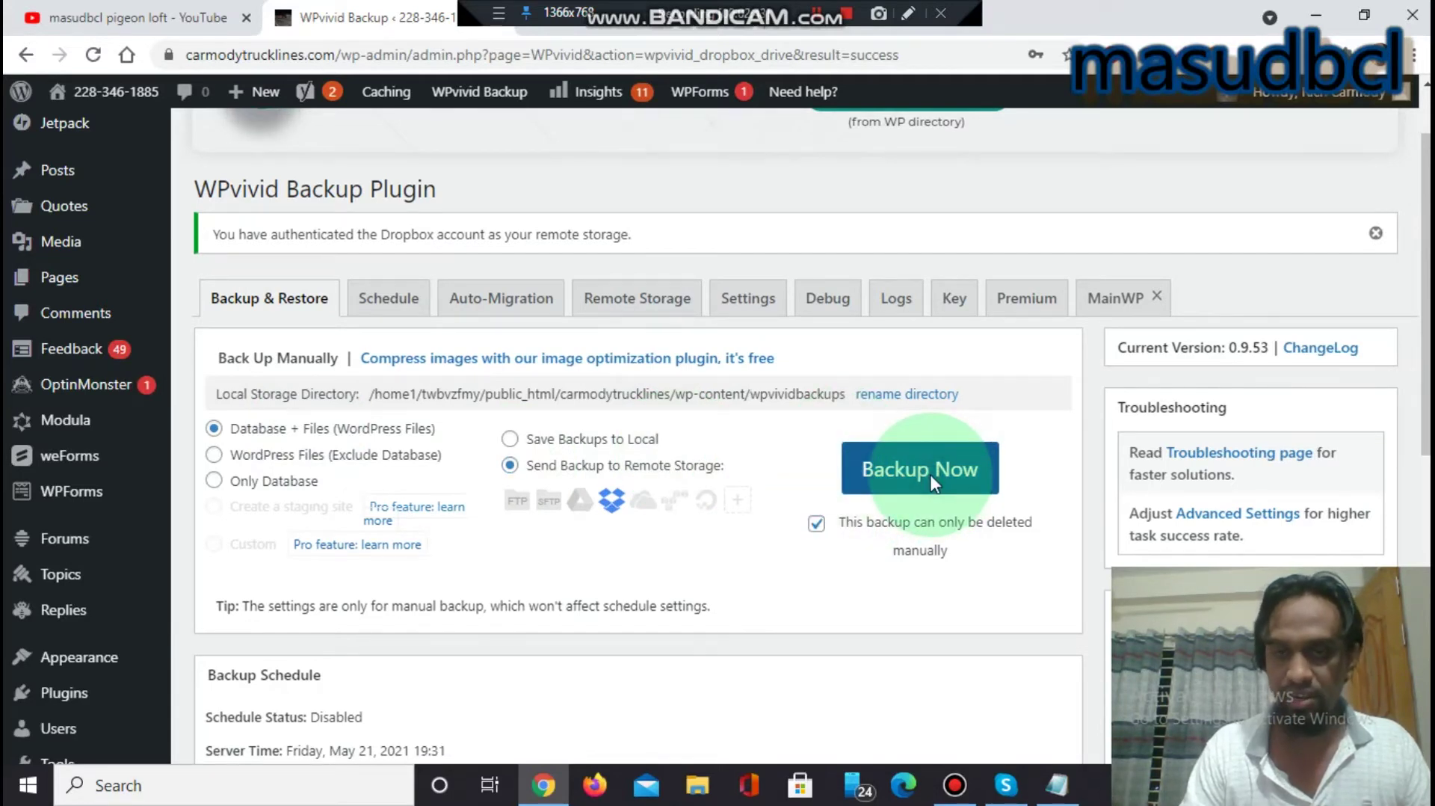
pyautogui.click(933, 482)
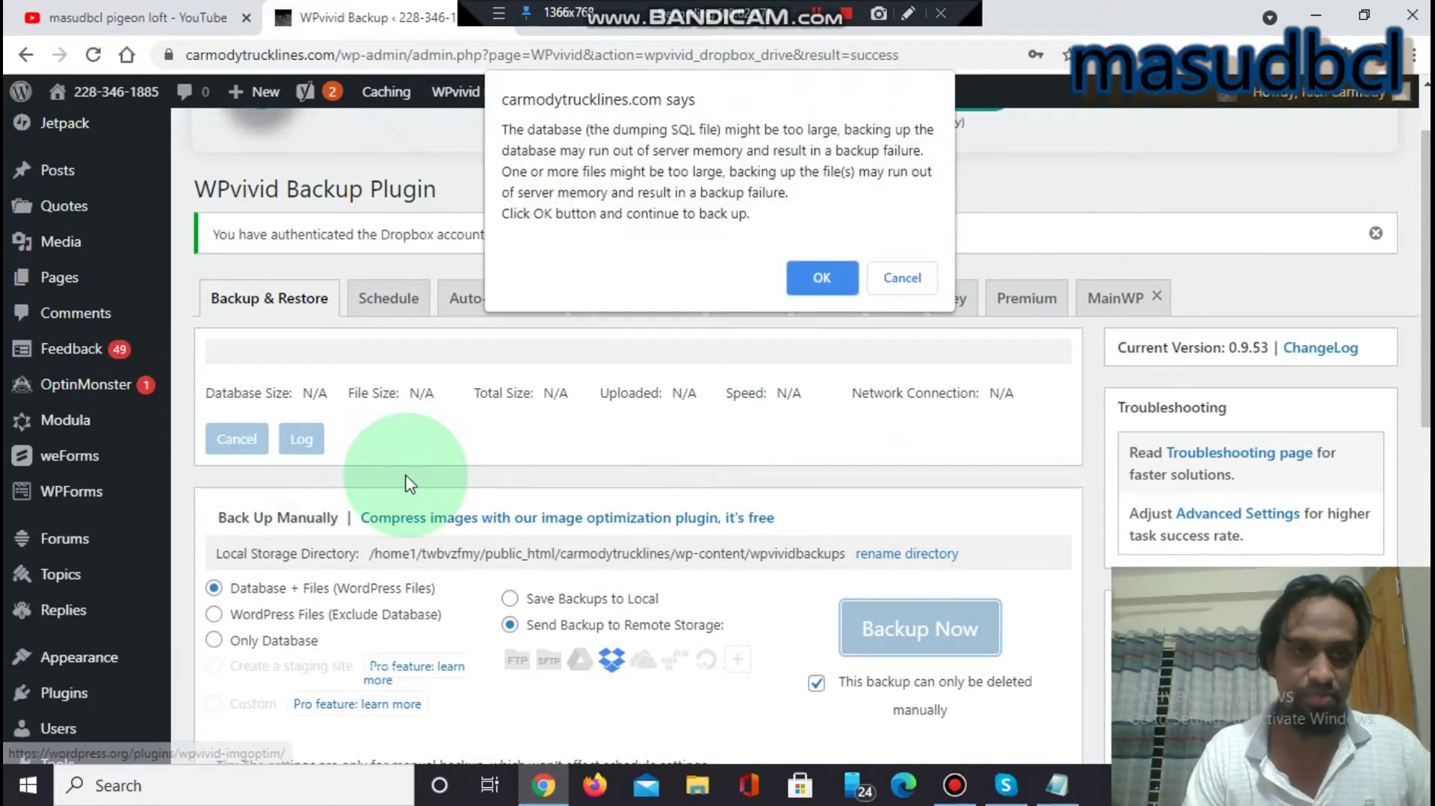
pyautogui.click(804, 294)
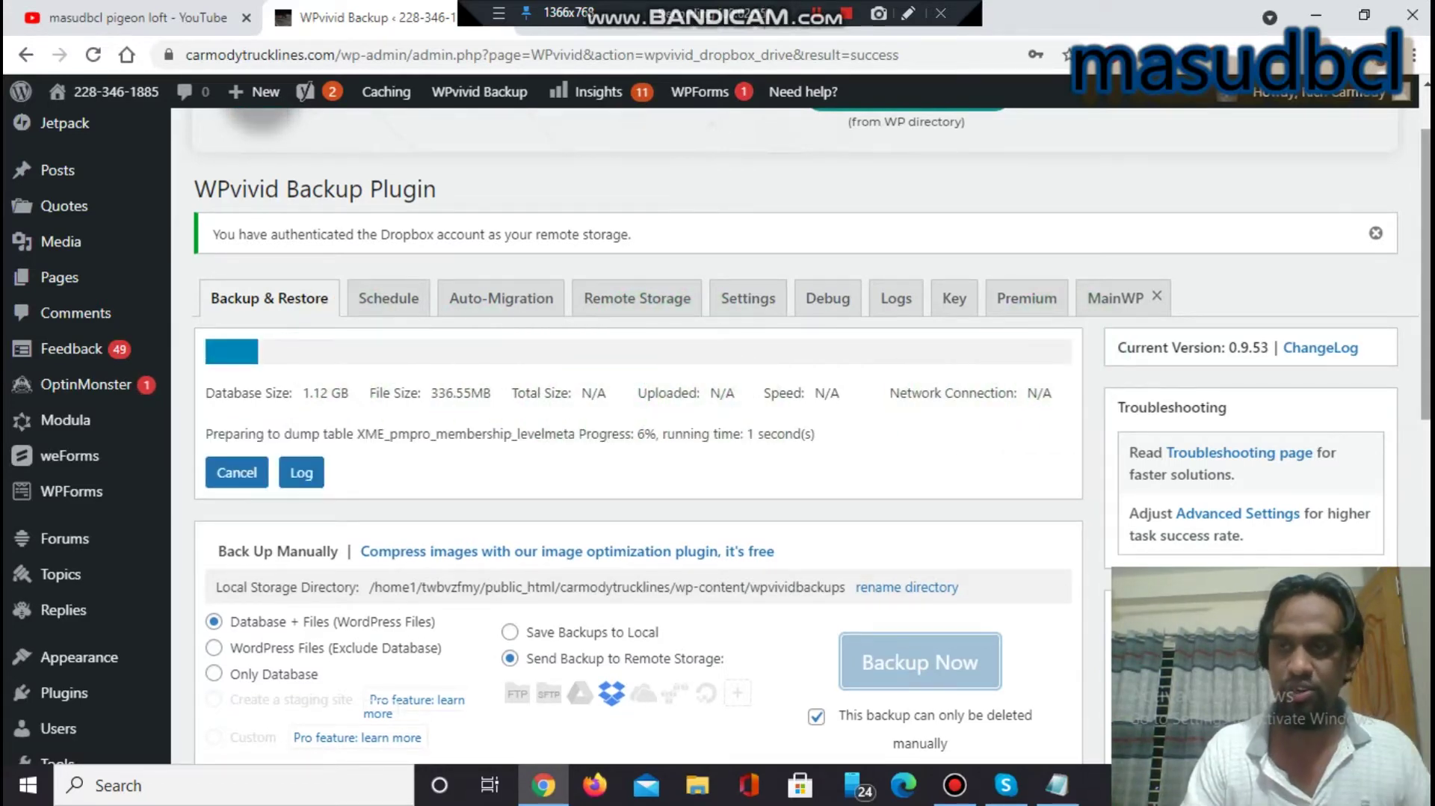
pyautogui.scroll(-6, 807, 434)
pyautogui.scroll(-2, 368, 710)
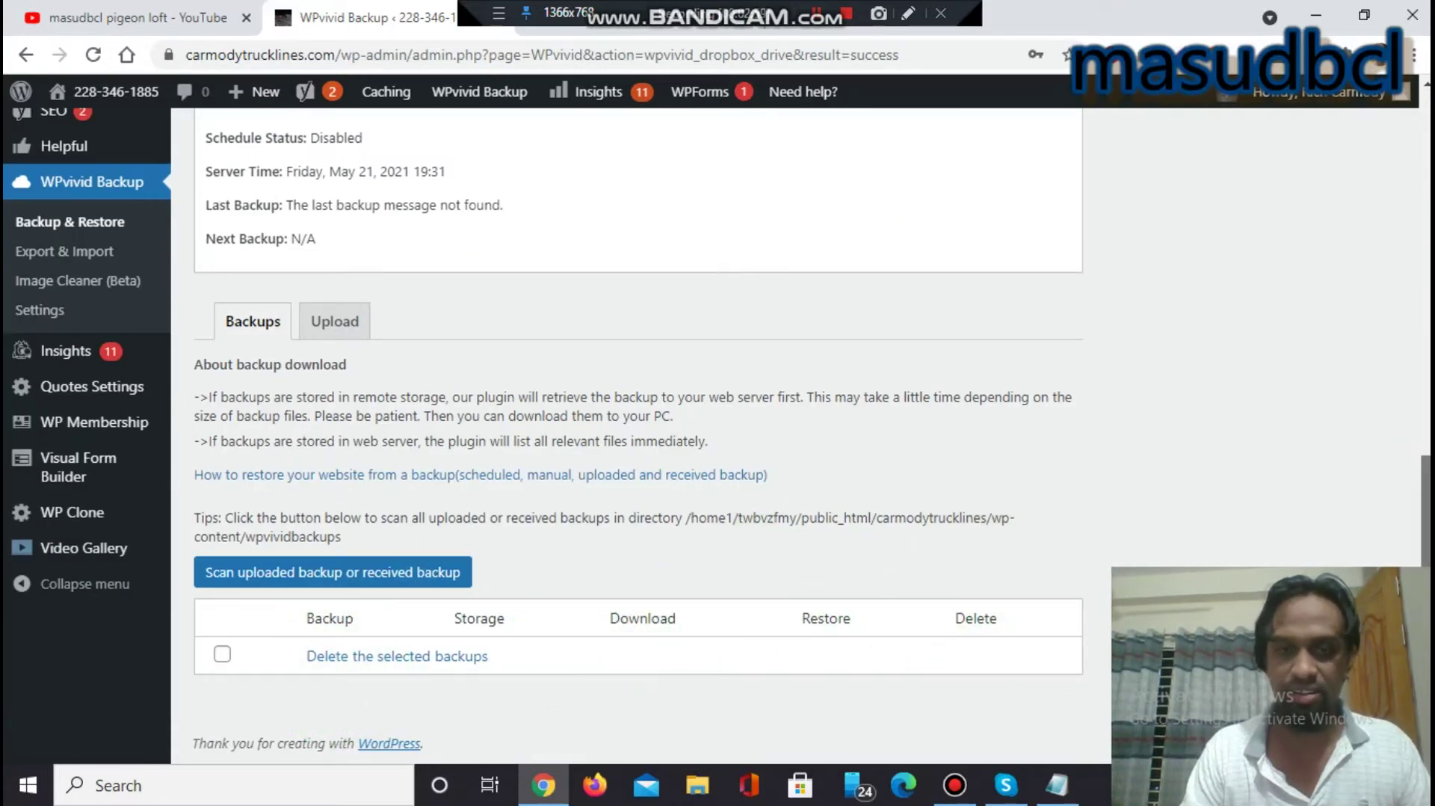
pyautogui.scroll(8, 717, 434)
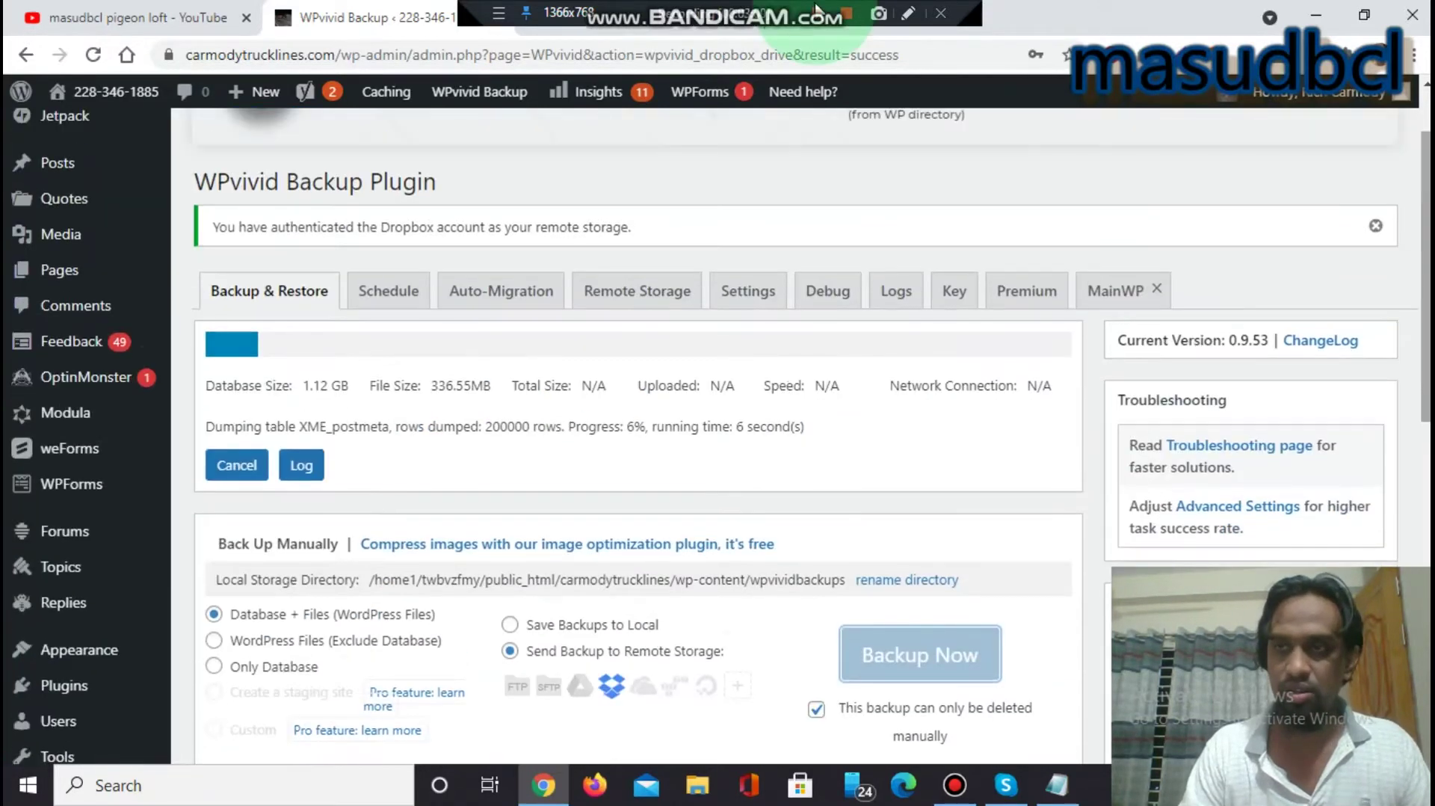
pyautogui.click(814, 26)
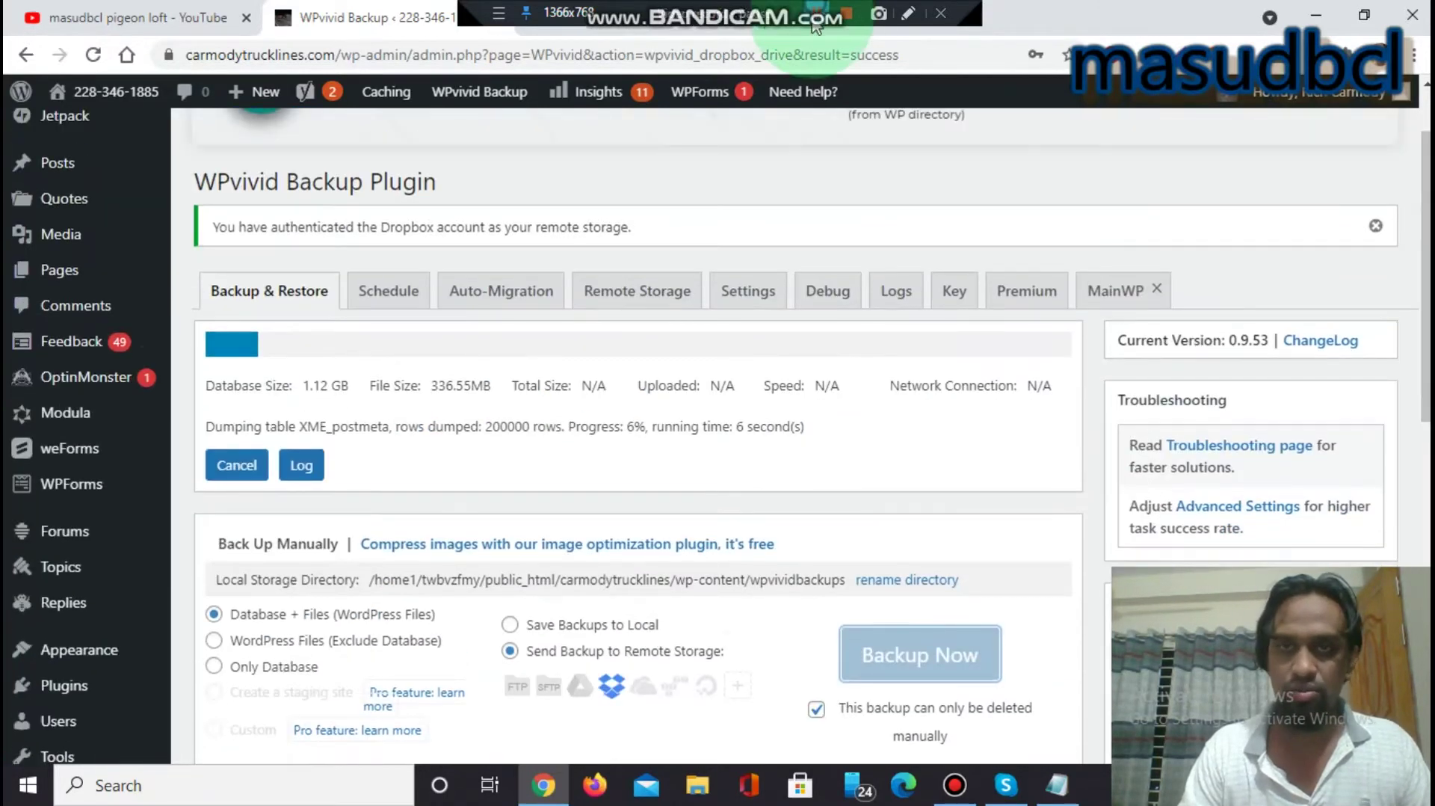
pyautogui.click(1071, 394)
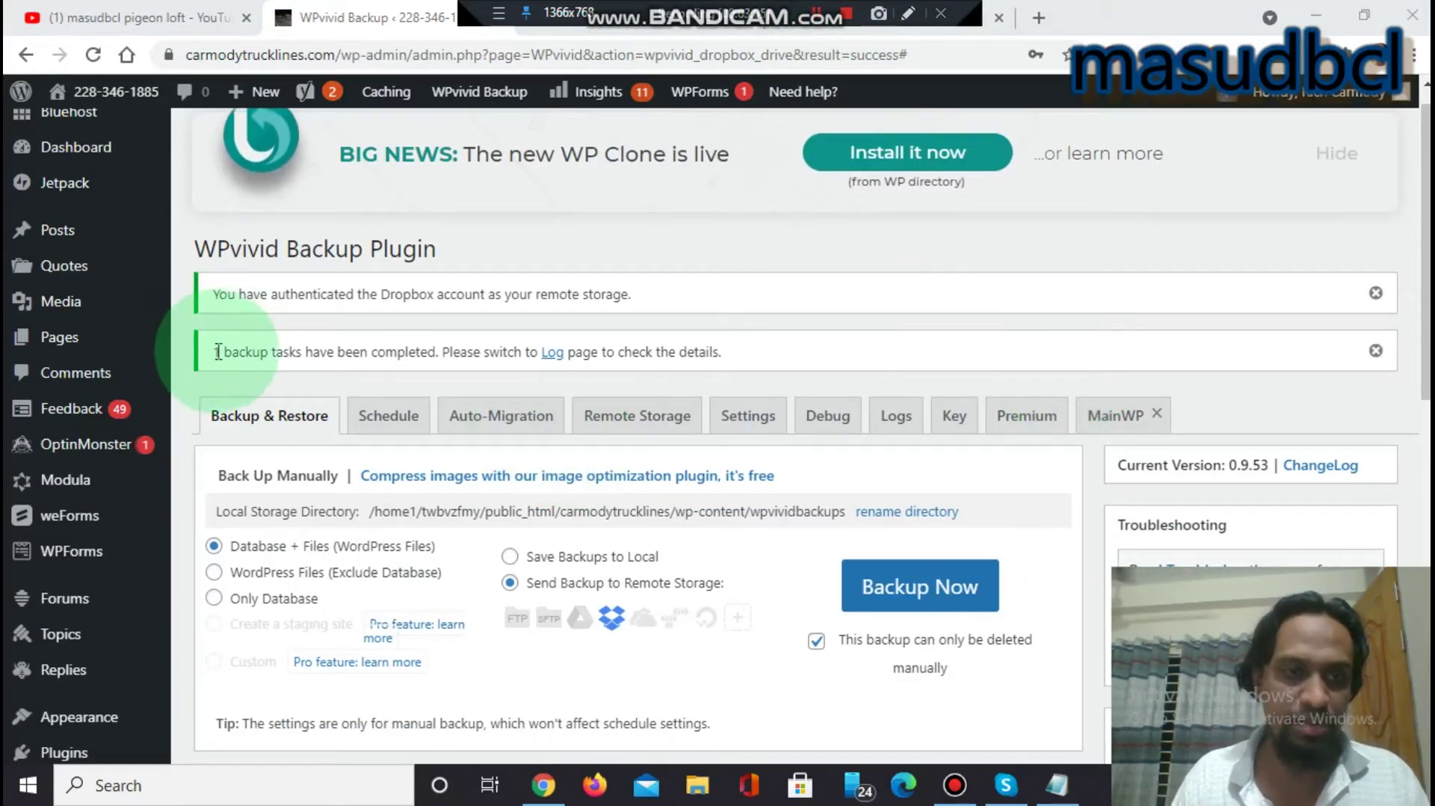
# Check the backup completion notice and open the download file list of the manual backup from May 21, 2021 19:31
pyautogui.moveTo(217, 351); pyautogui.dragTo(755, 360)
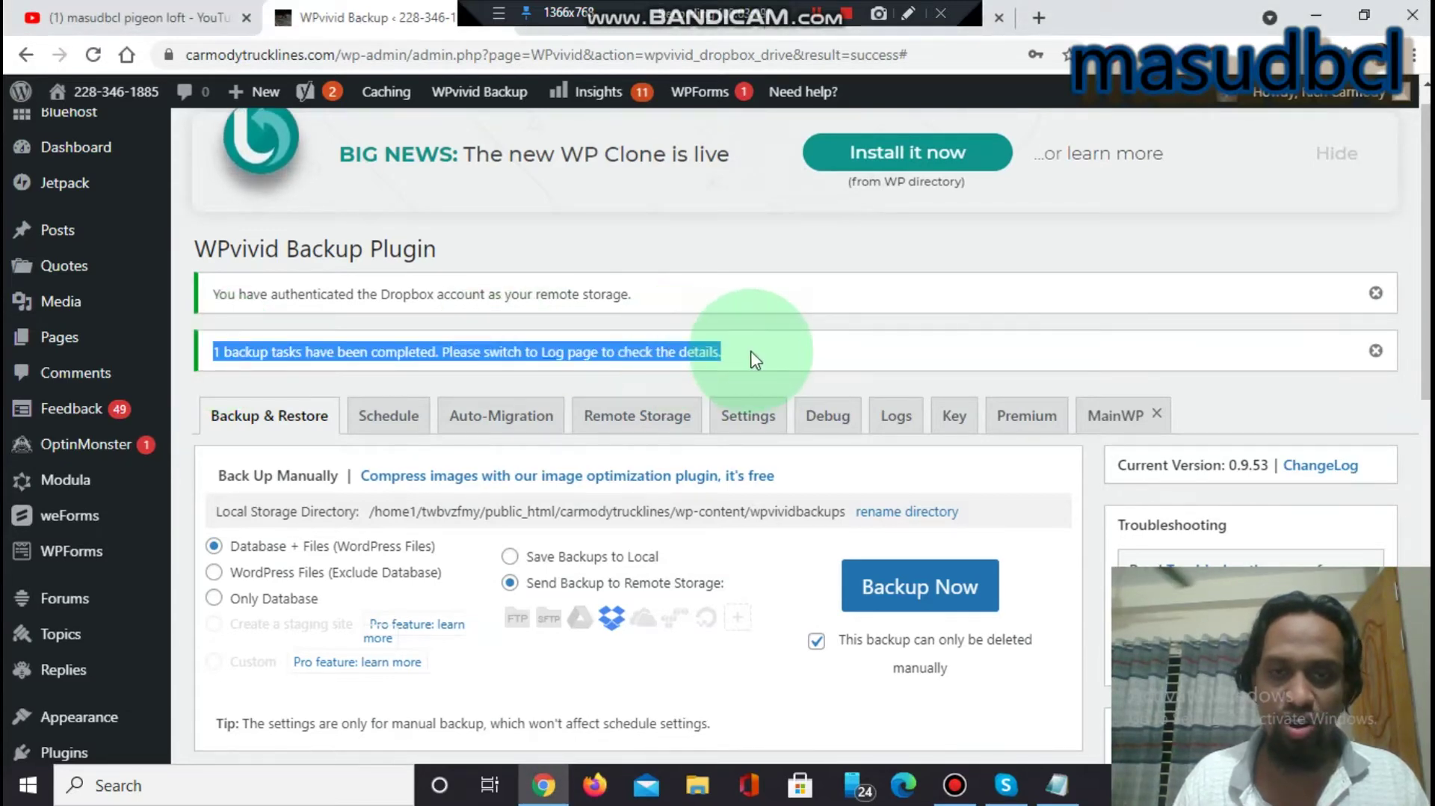
pyautogui.scroll(-1, 1424, 246)
pyautogui.scroll(-8, 1424, 246)
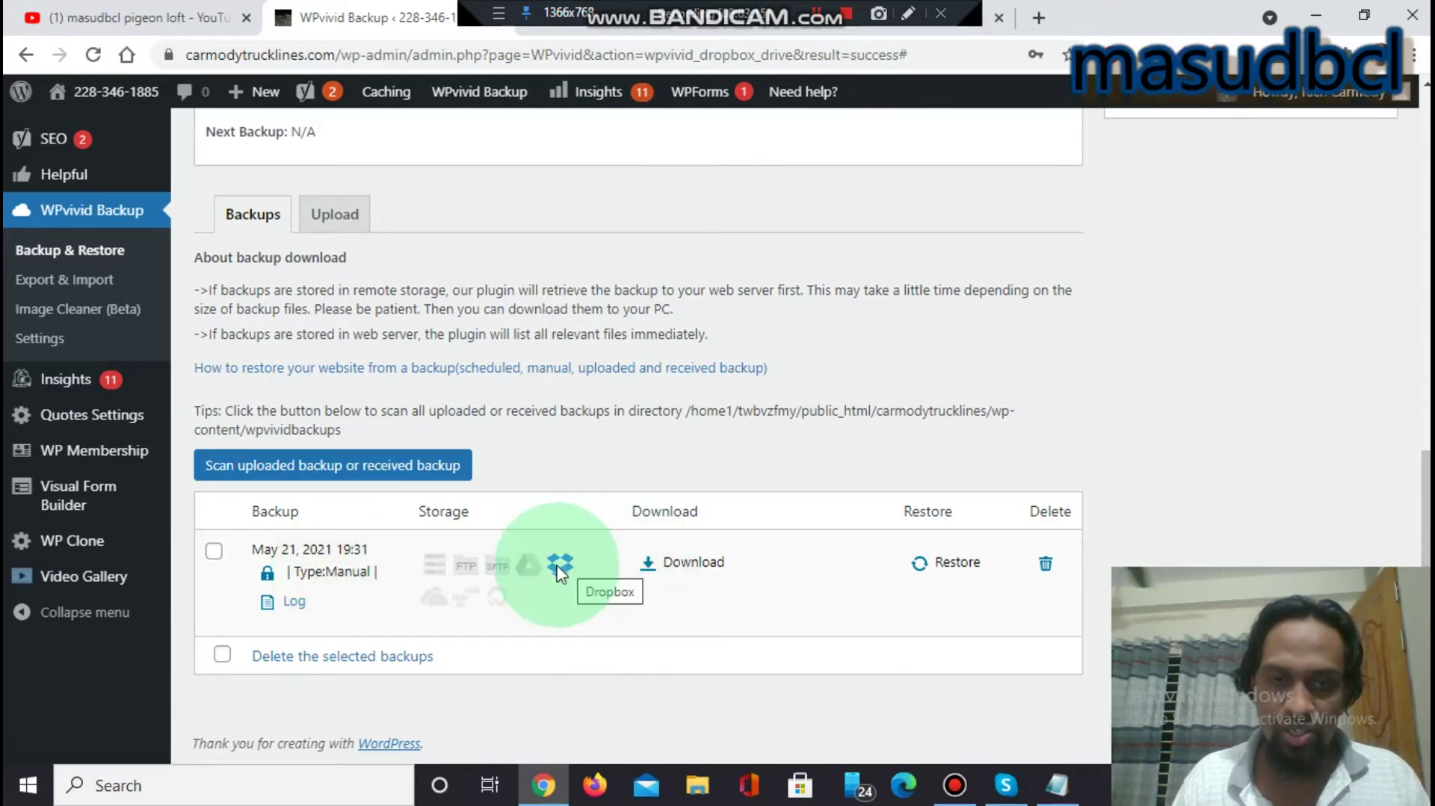
pyautogui.click(700, 562)
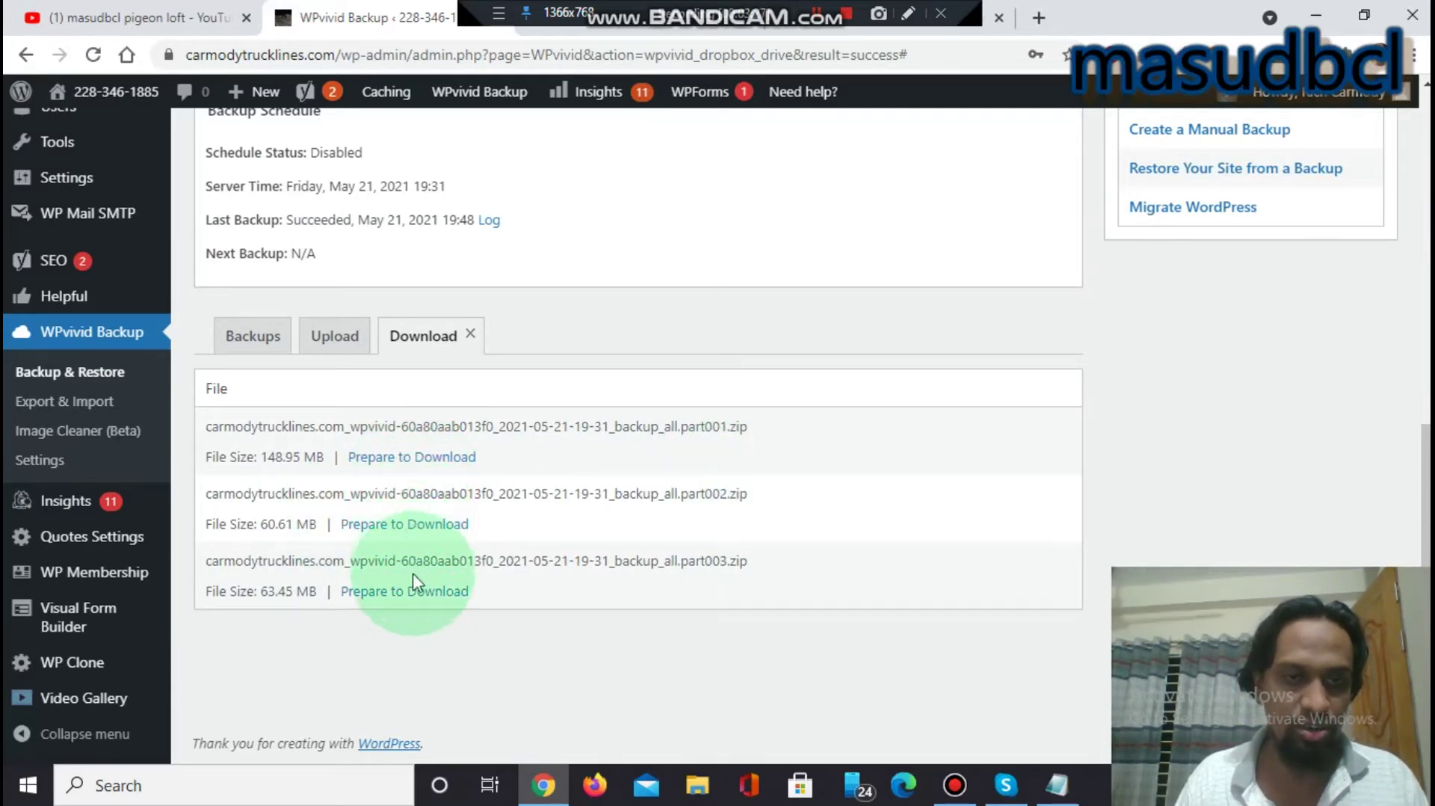
# Switch to Dropbox, dismiss the Dropbox Plus offer and check the recent files for the WPvivid backup parts
pyautogui.click(809, 24)
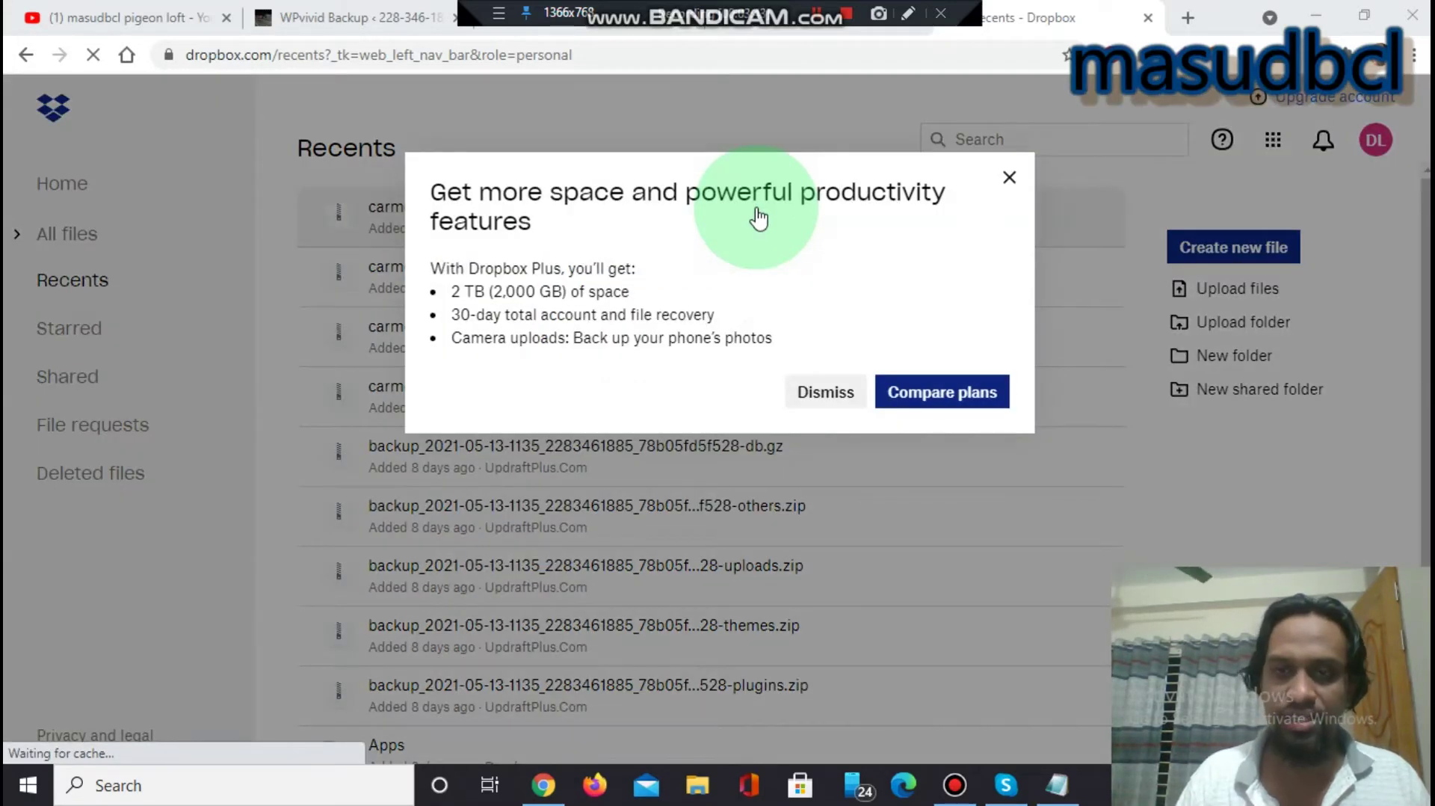
pyautogui.click(826, 391)
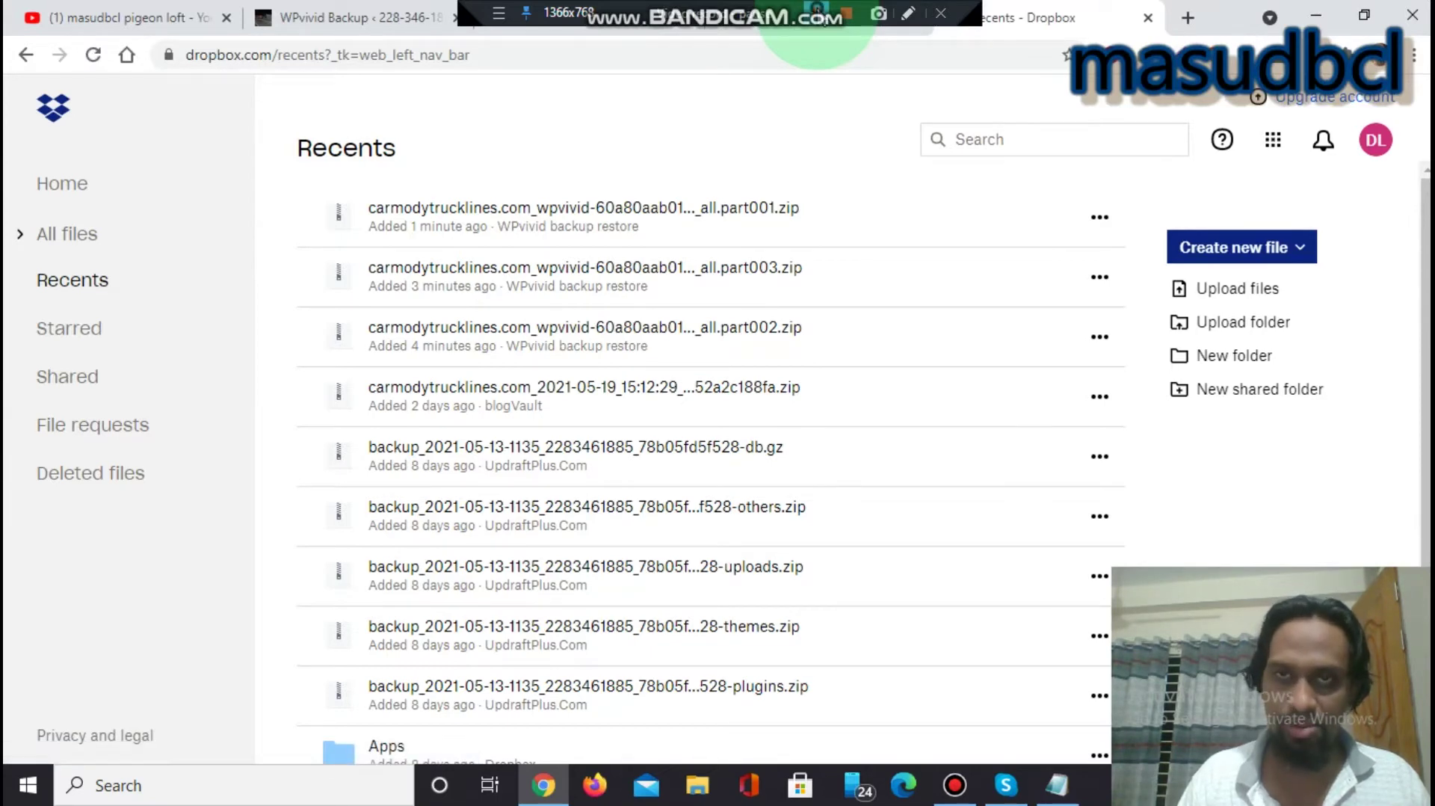
pyautogui.click(819, 16)
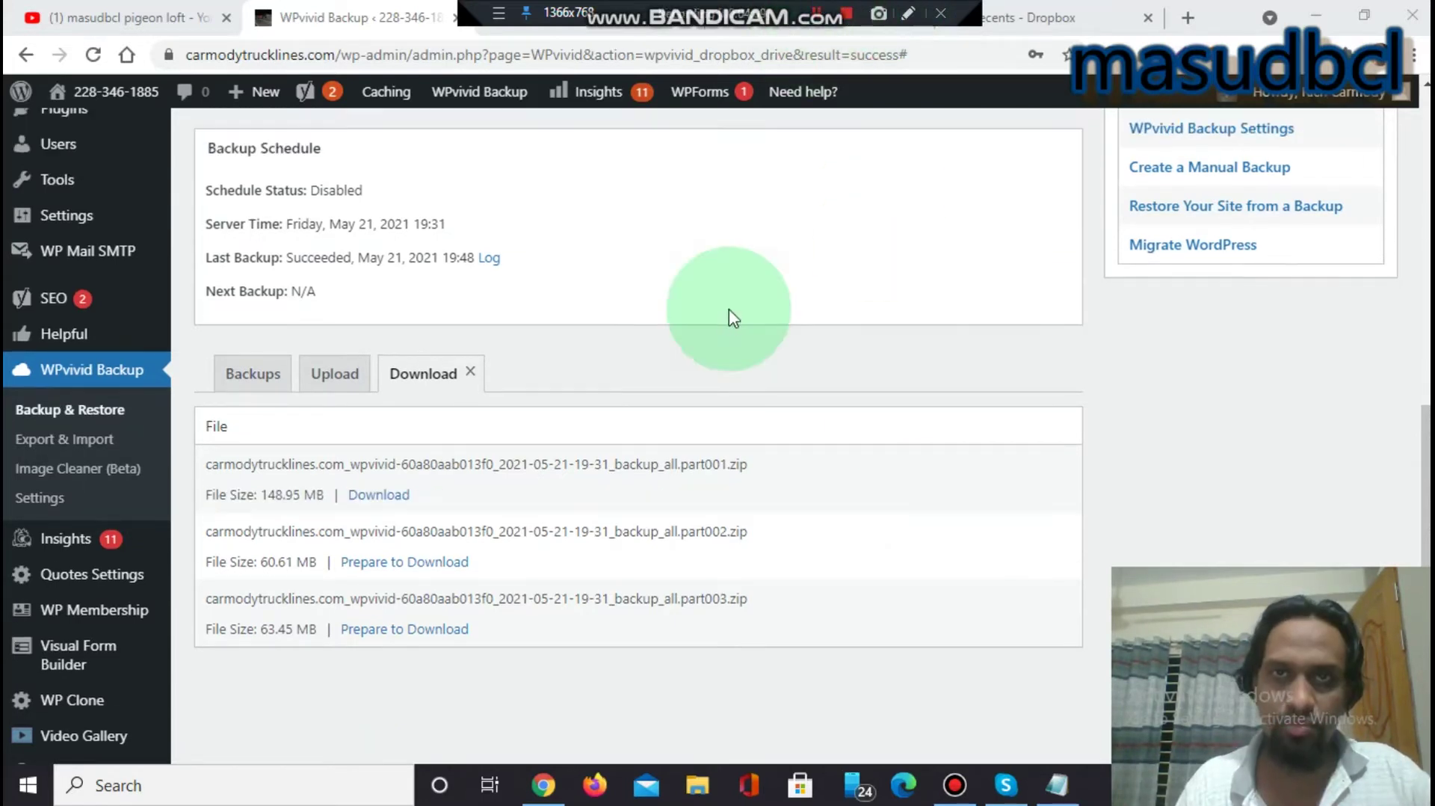
# Download backup part001.zip and prepare part002.zip and part003.zip for download from remote storage
pyautogui.click(376, 496)
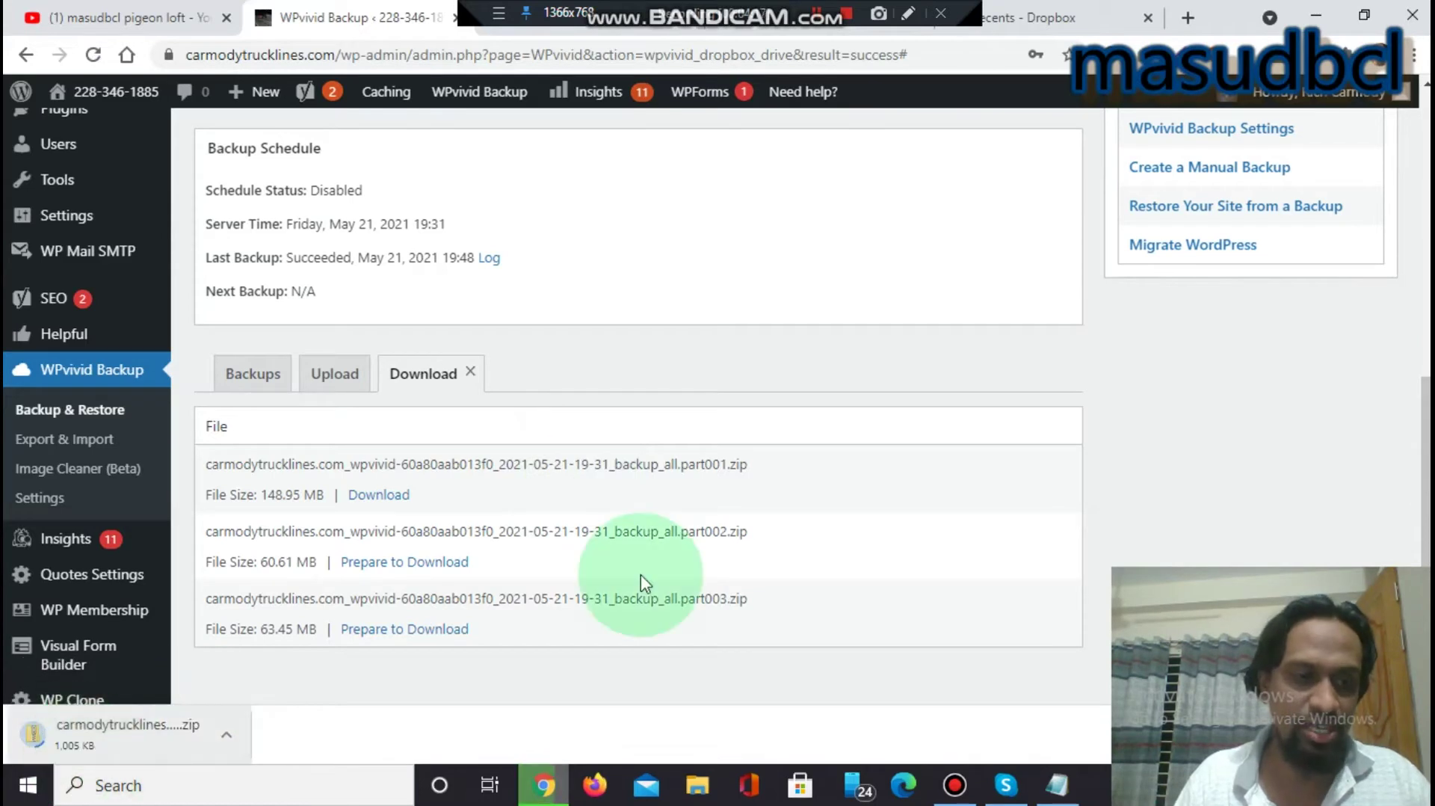
pyautogui.click(420, 562)
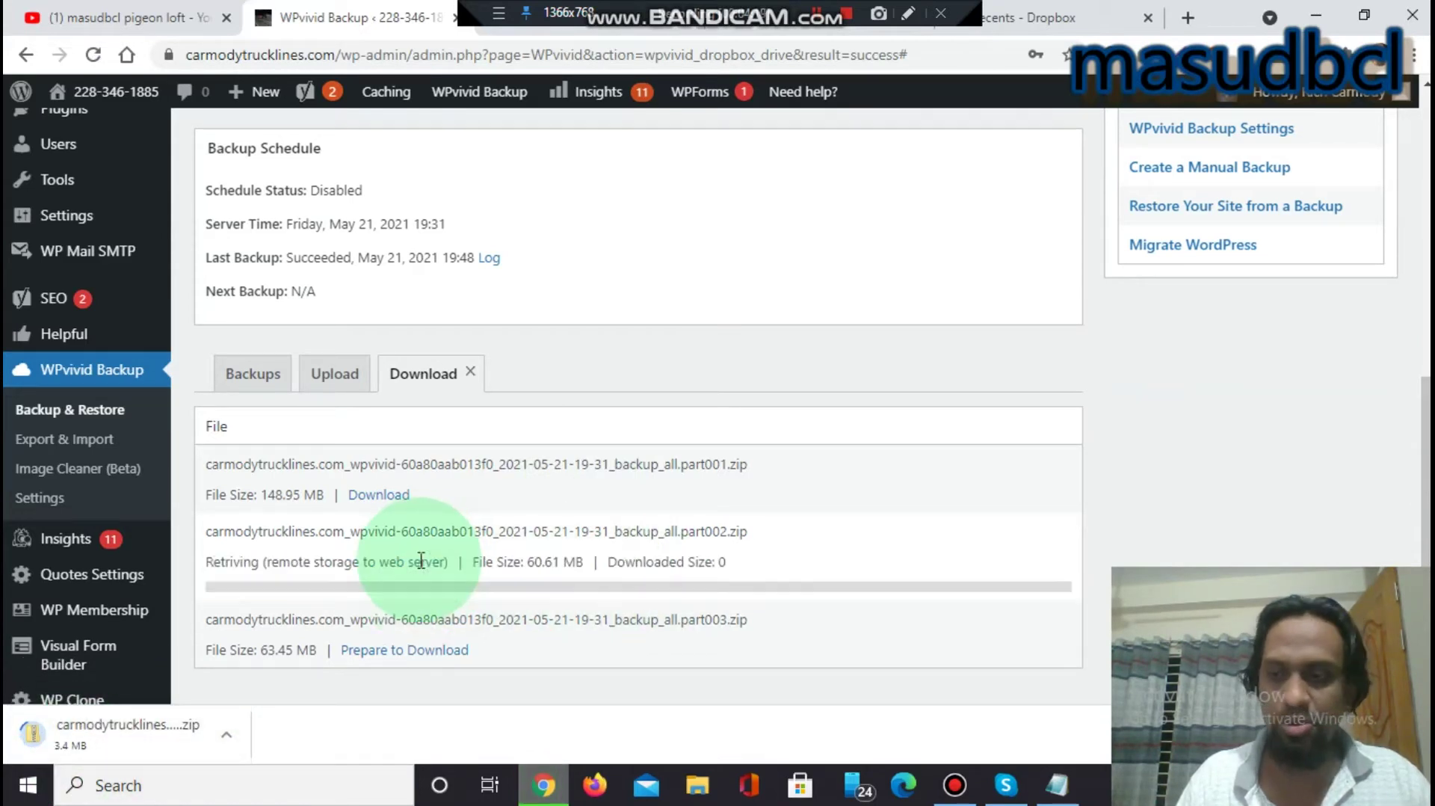
pyautogui.click(416, 654)
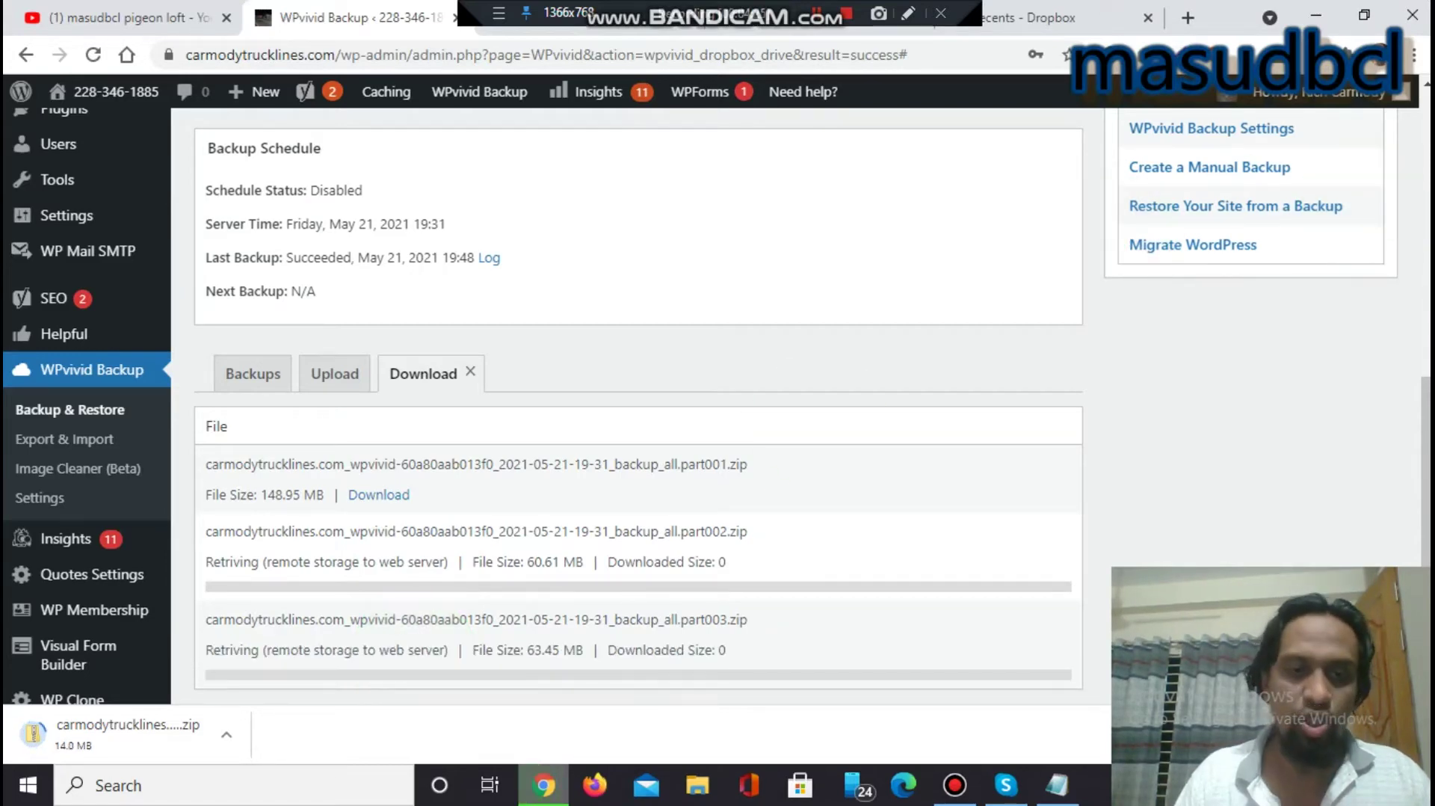
# Examine the plugin's backup schedule options, the auto-migration key form and the Google Drive remote storage form
pyautogui.scroll(10, 1403, 223)
pyautogui.click(603, 398)
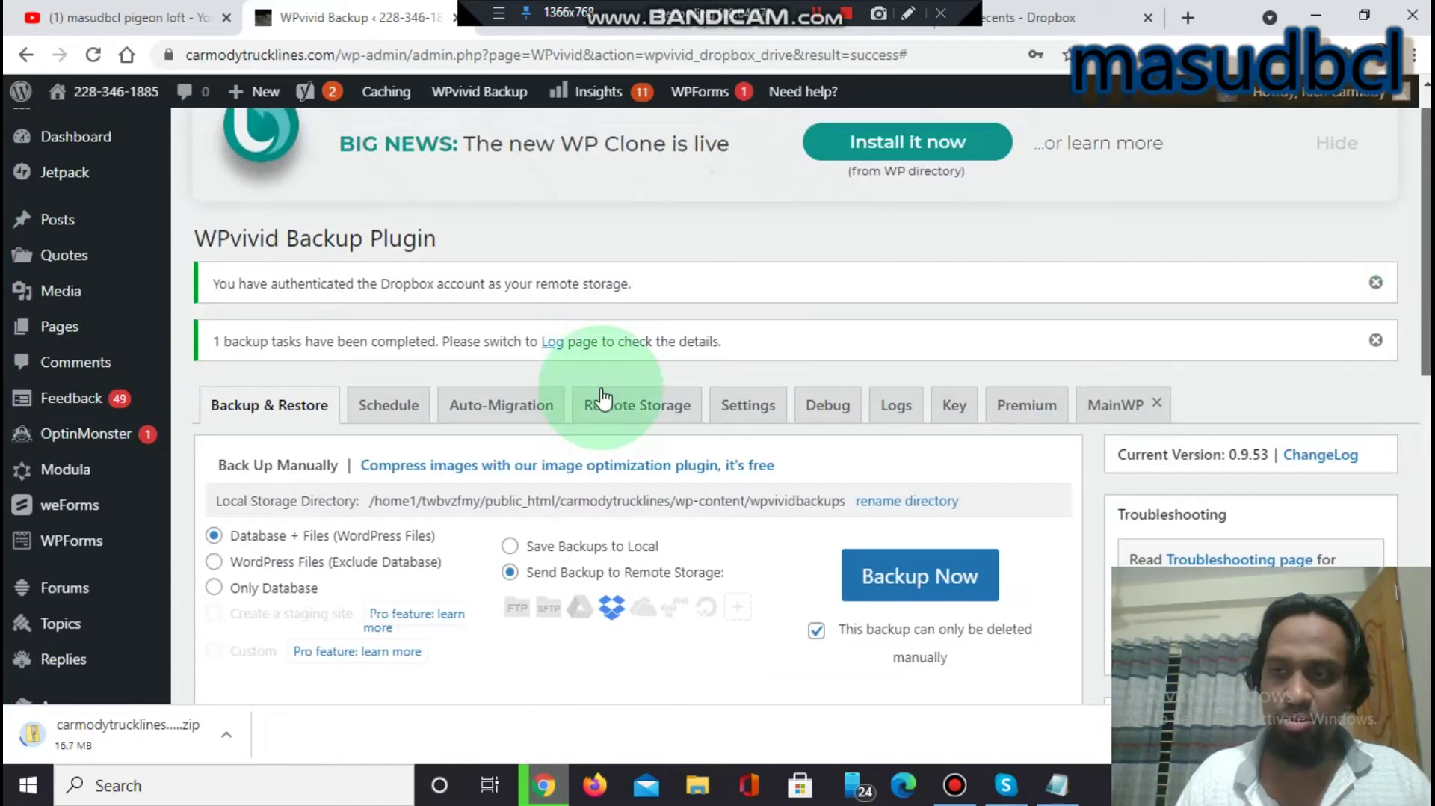
pyautogui.click(394, 417)
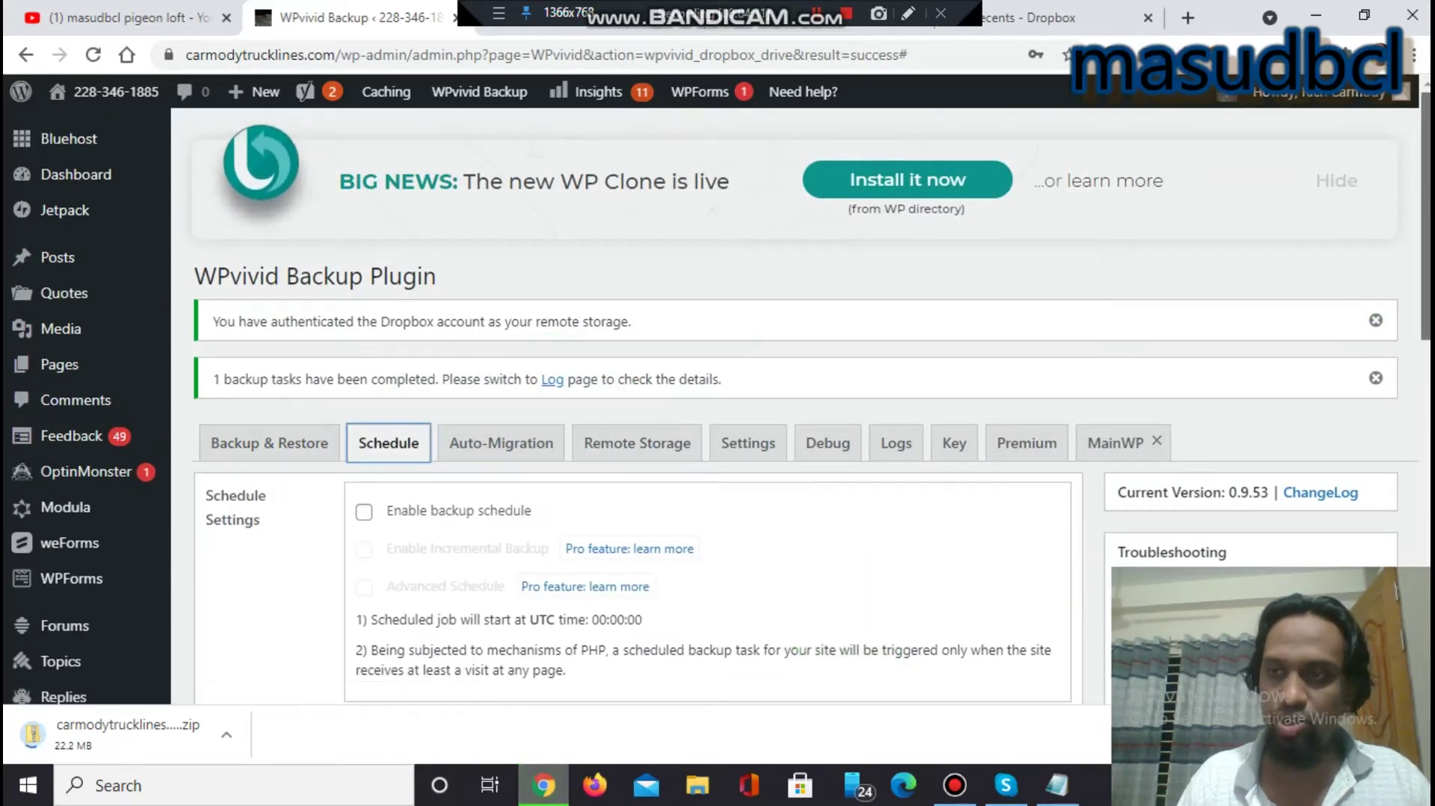
pyautogui.scroll(-3, 574, 402)
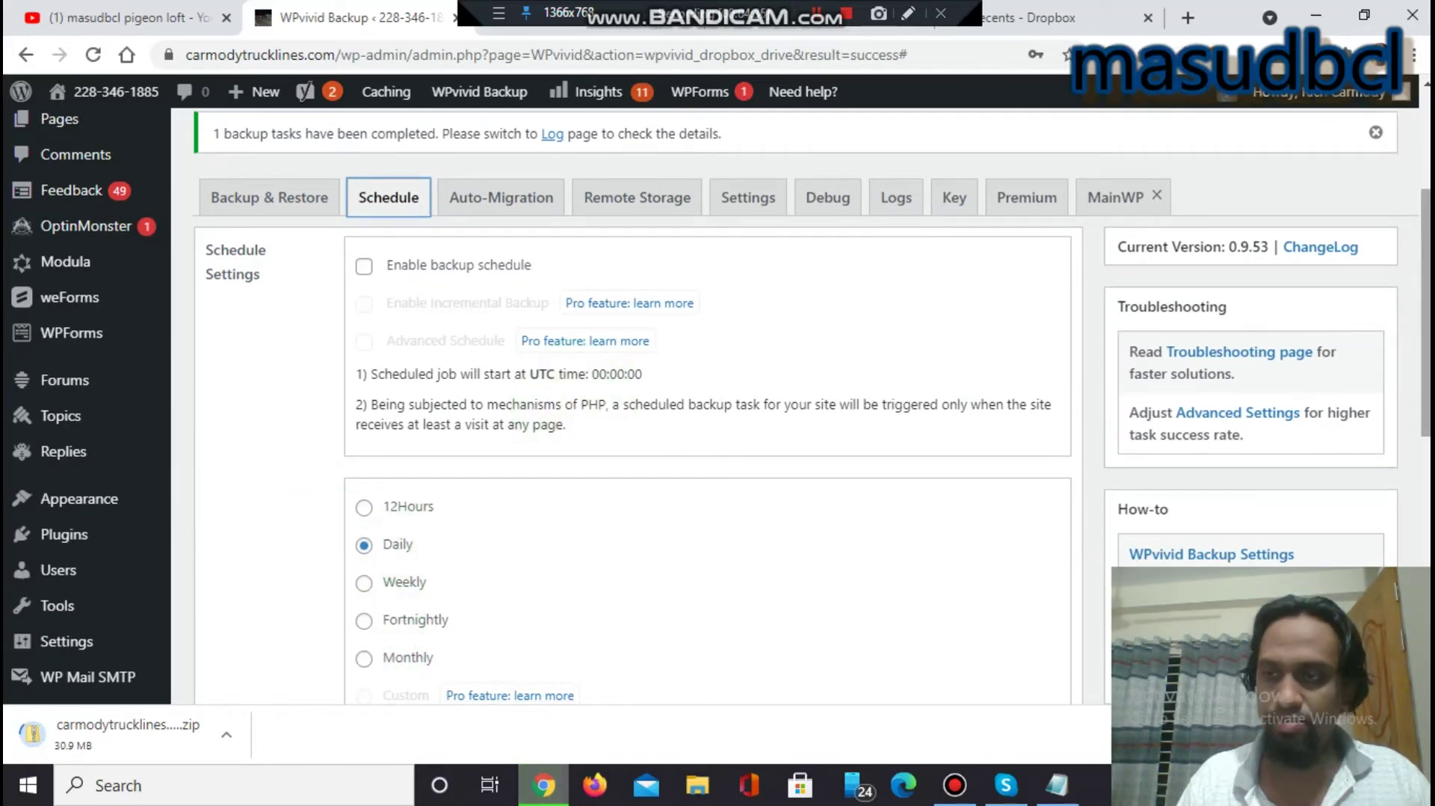
pyautogui.scroll(3, 506, 396)
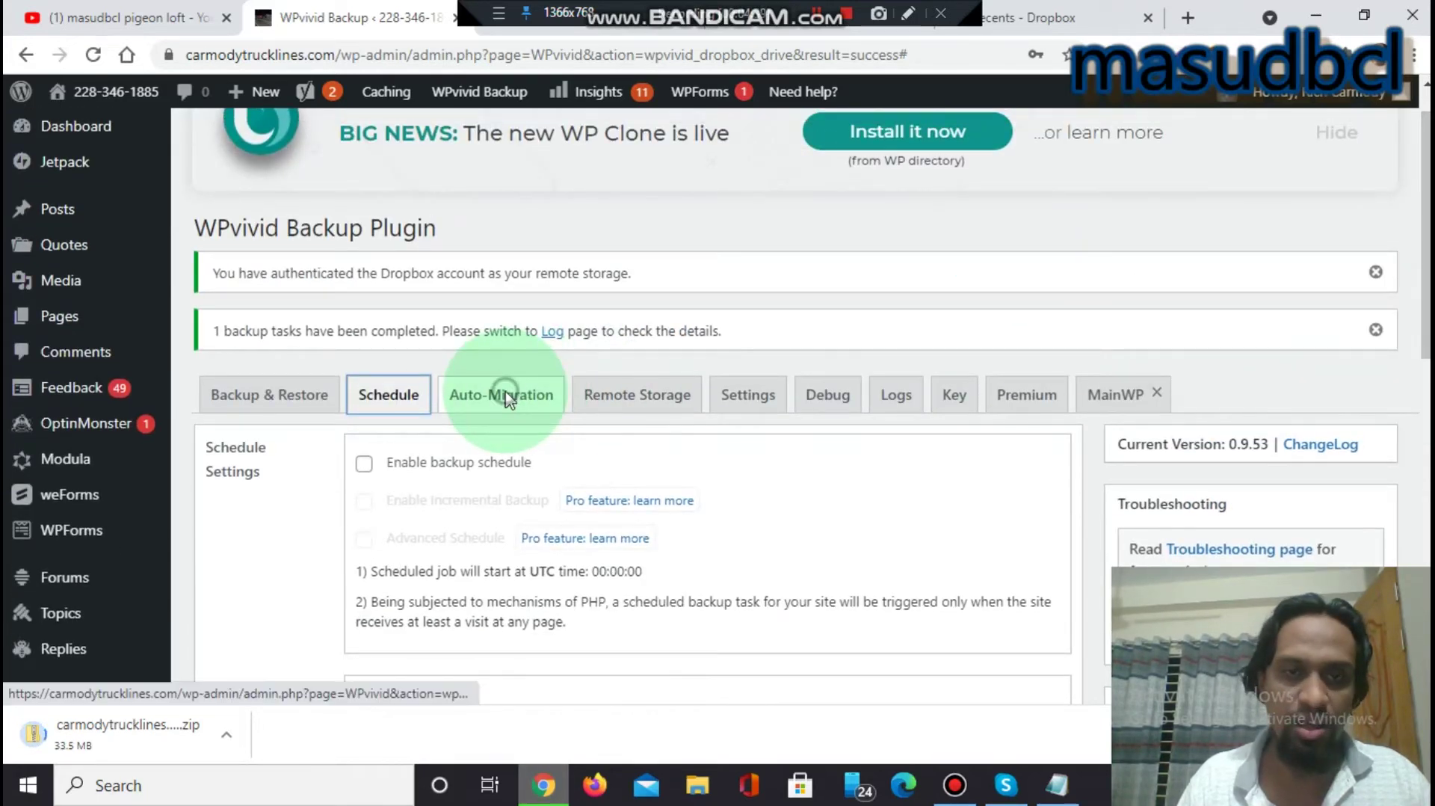
pyautogui.click(505, 396)
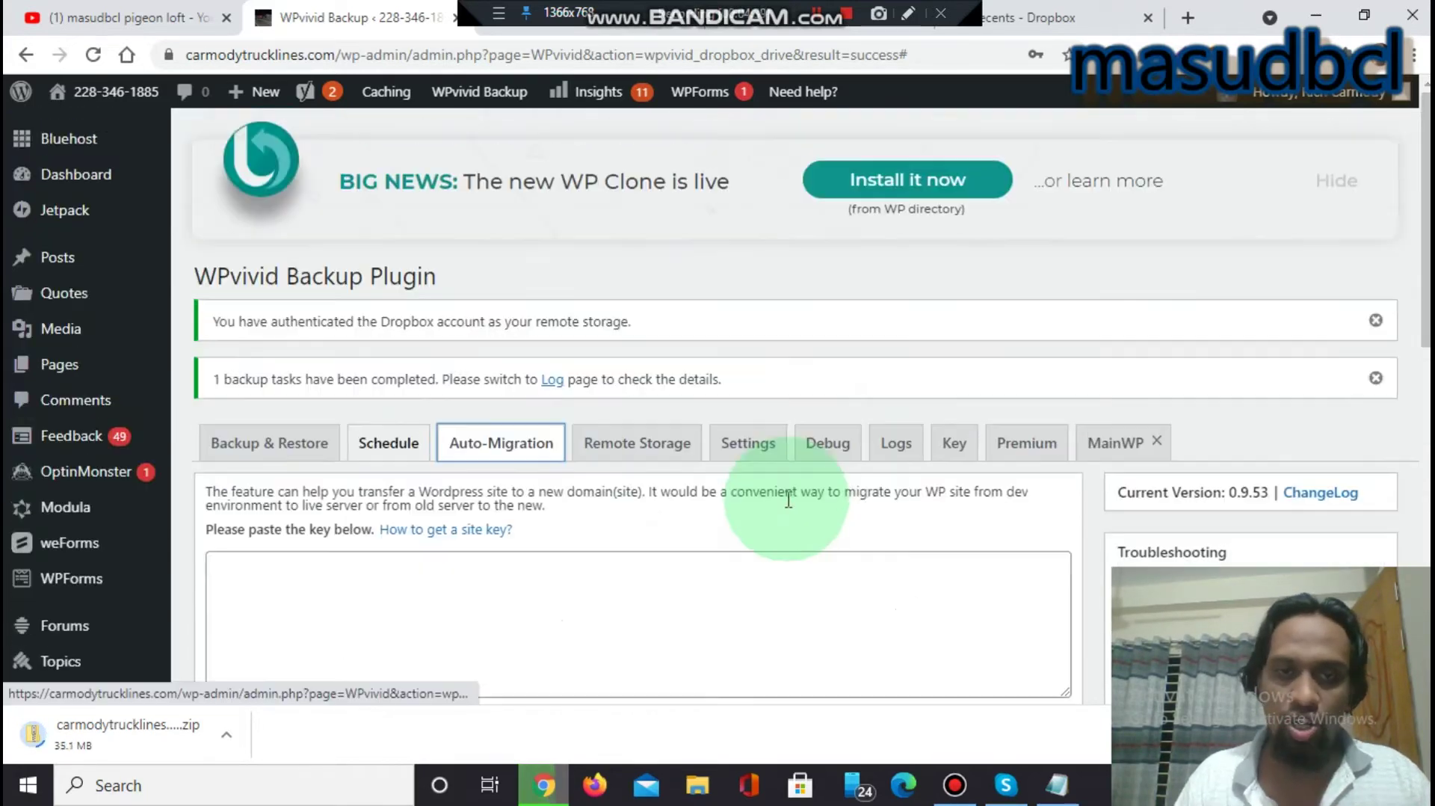
pyautogui.click(658, 448)
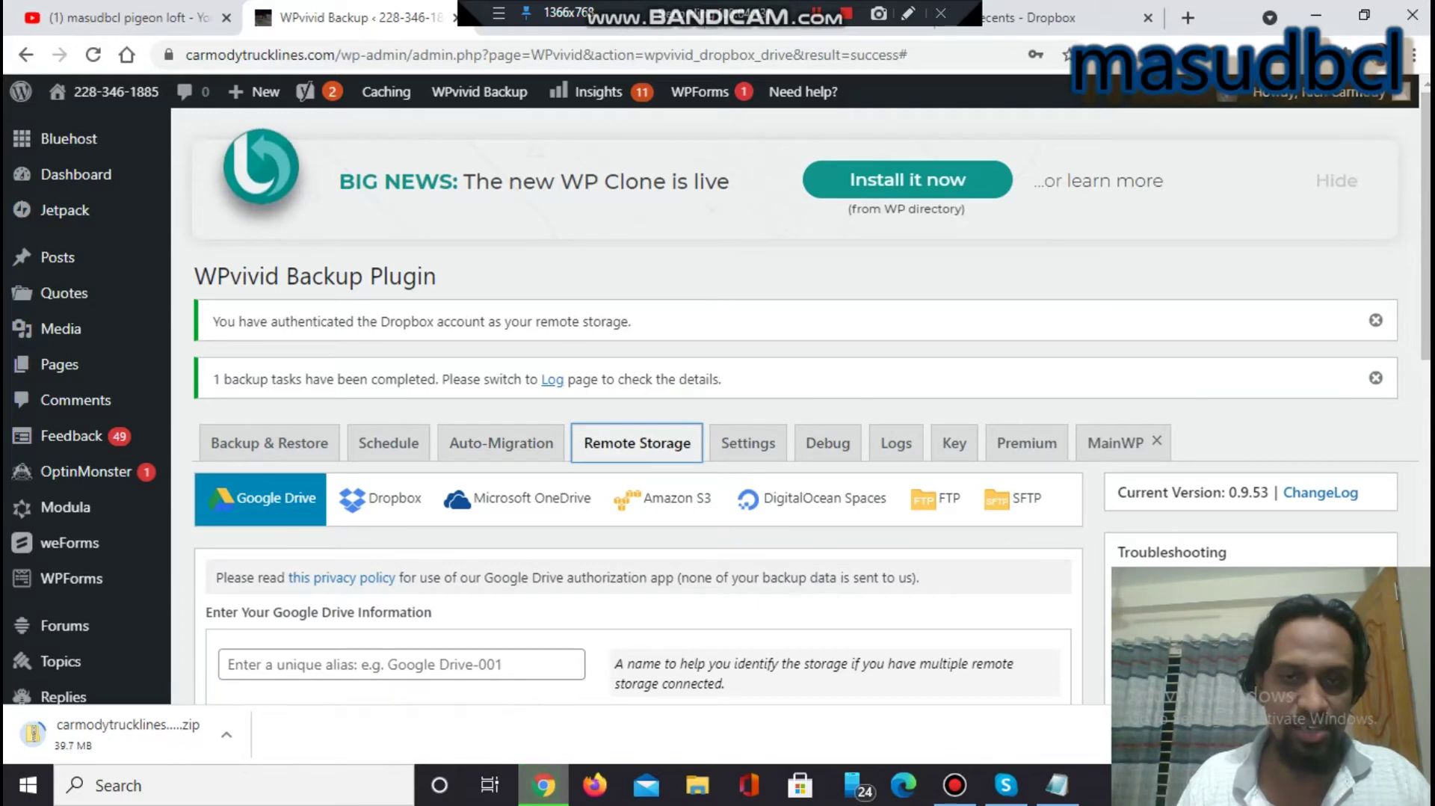
pyautogui.scroll(-3, 500, 351)
pyautogui.click(506, 350)
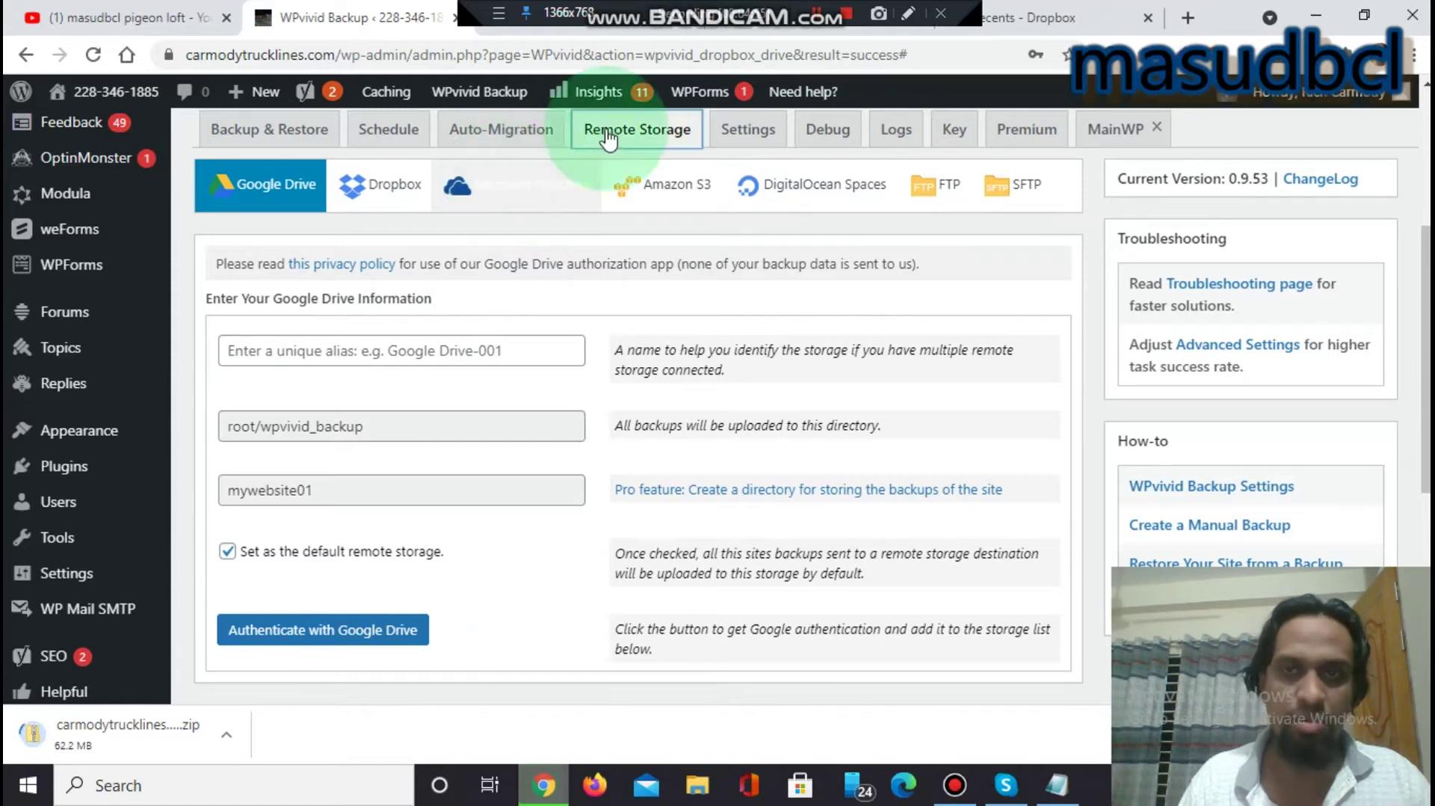
# Examine the plugin's general settings through to the export and import options, and return to Backup & Restore to check the backup download files
pyautogui.click(763, 144)
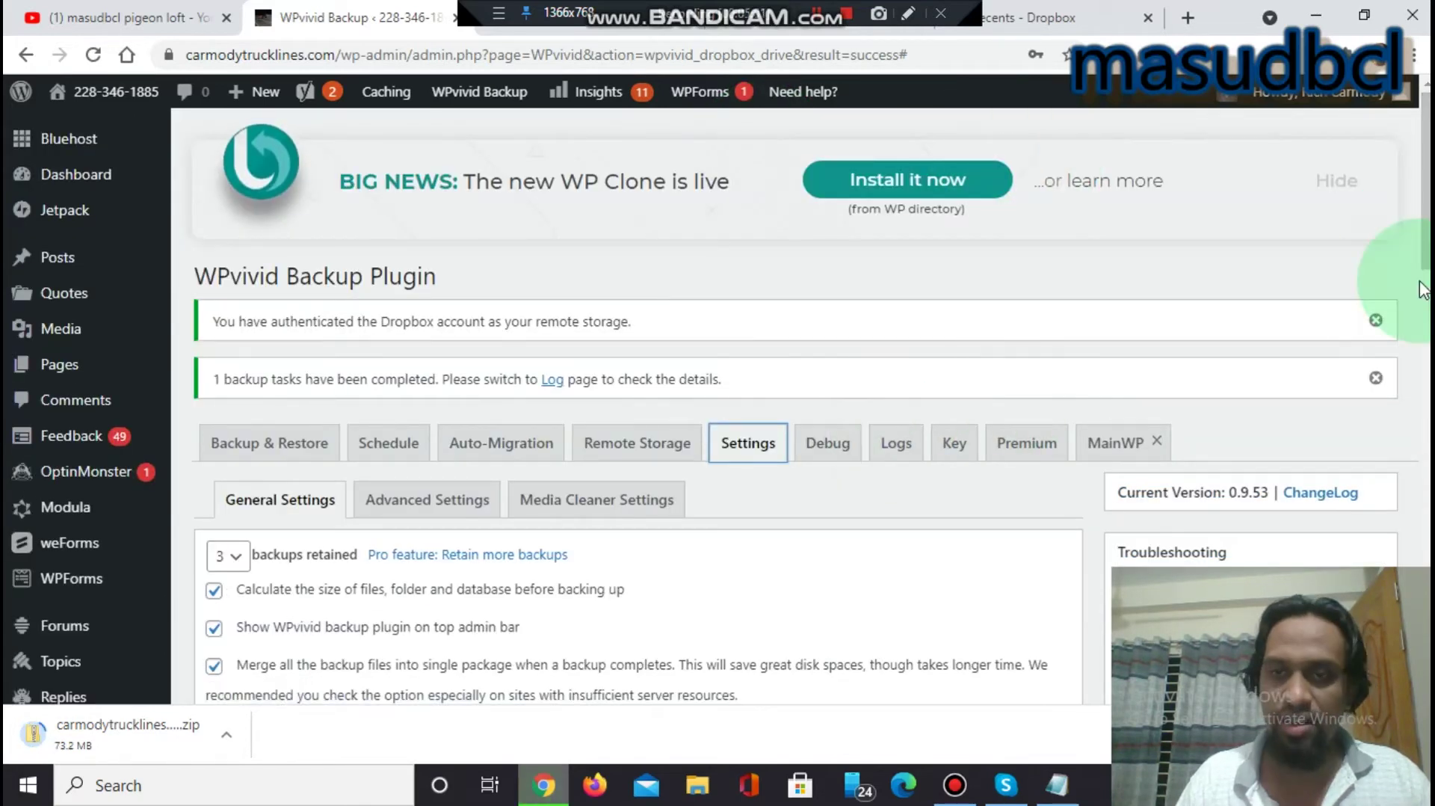
pyautogui.scroll(-9, 635, 404)
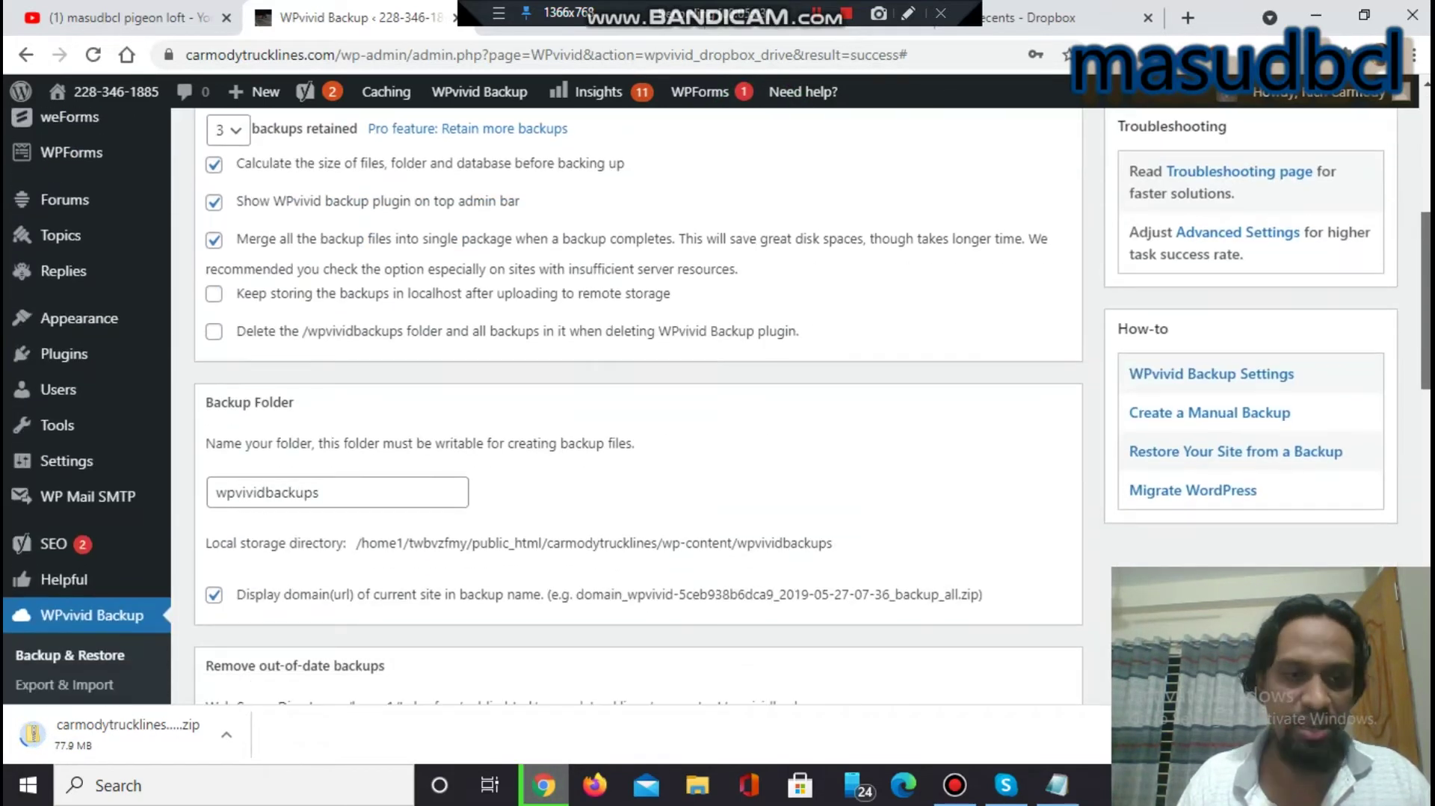
pyautogui.scroll(-8, 635, 403)
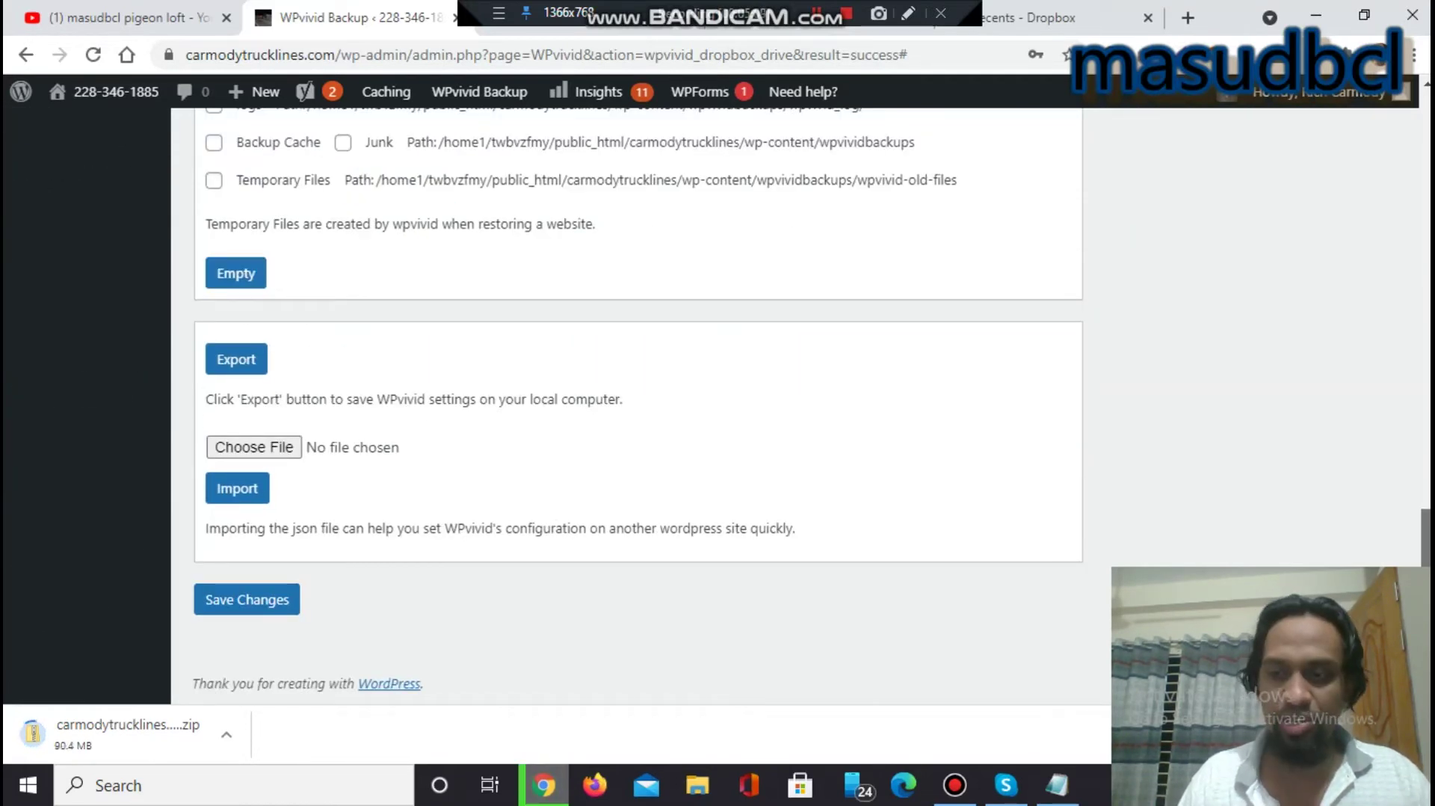
pyautogui.moveTo(1420, 516); pyautogui.dragTo(1394, 241)
pyautogui.click(326, 460)
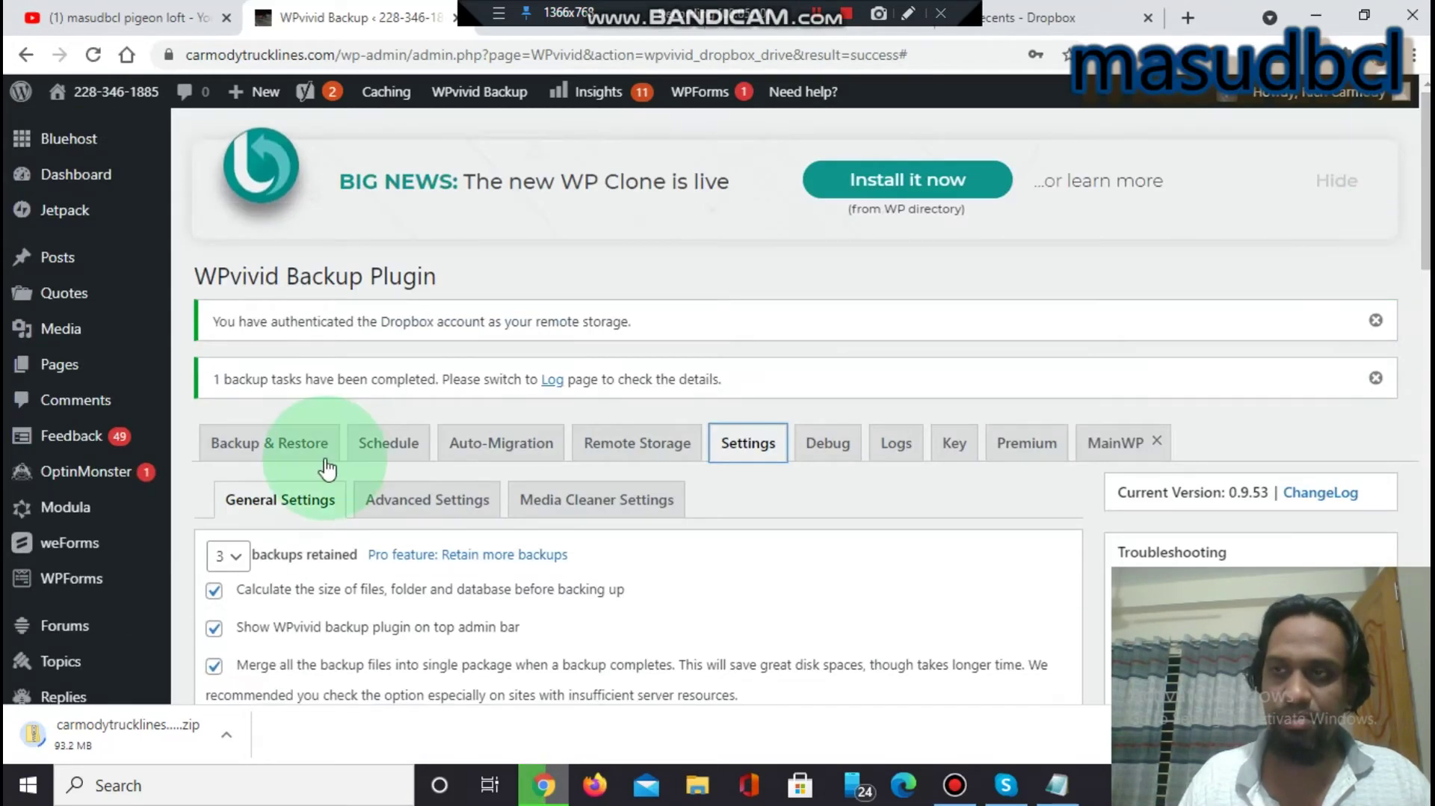
pyautogui.click(286, 466)
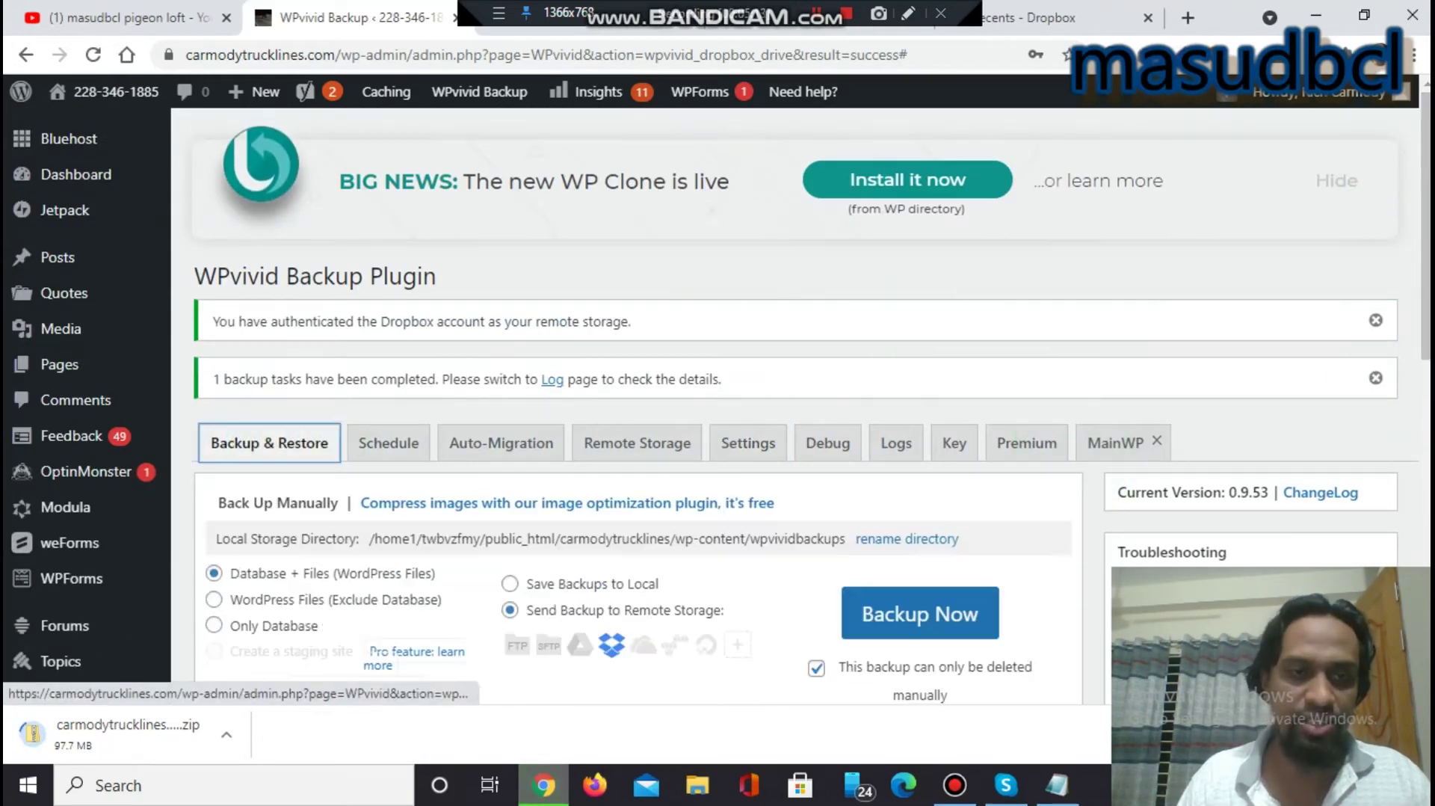
pyautogui.scroll(-3, 75, 673)
pyautogui.scroll(-2, 1410, 399)
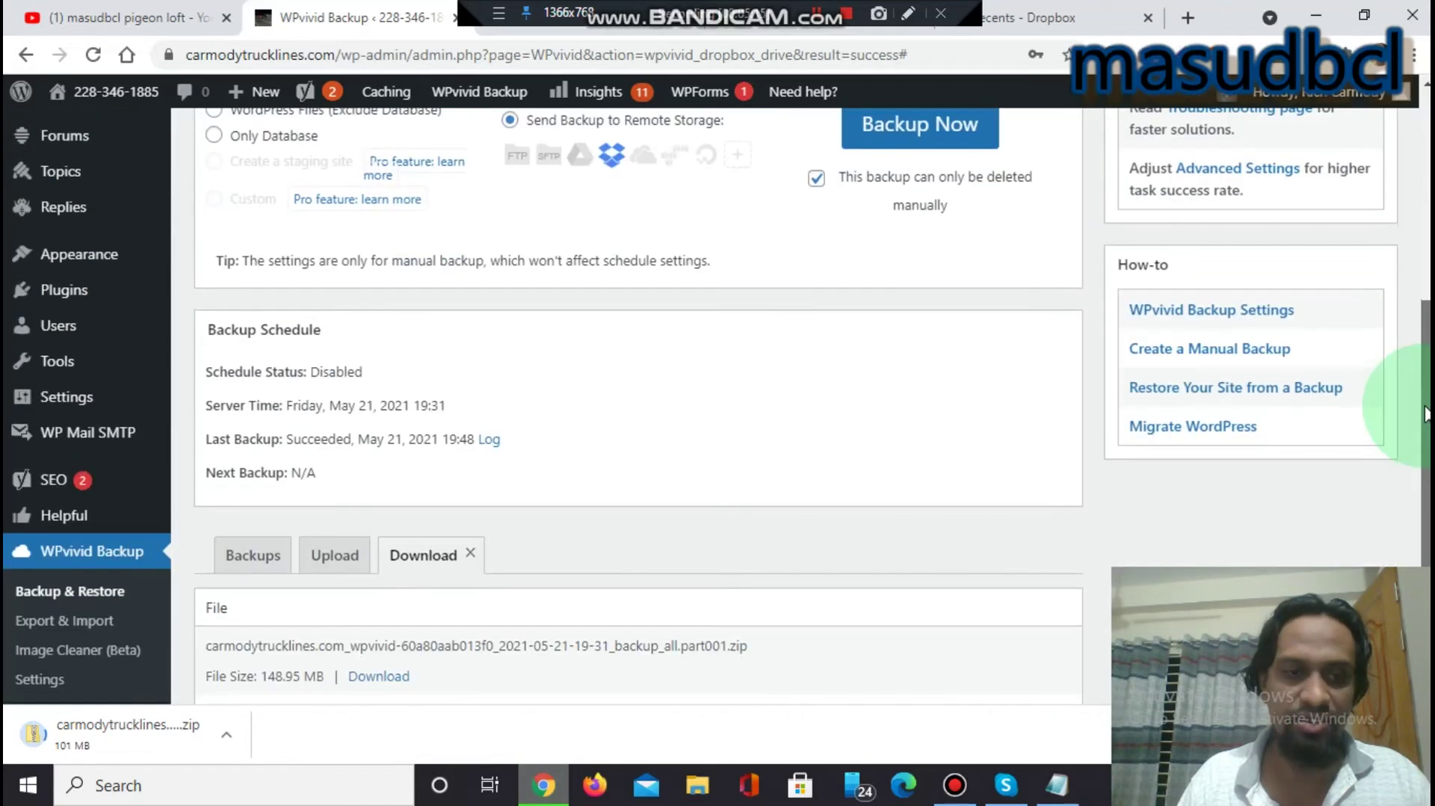
pyautogui.scroll(4, 1400, 288)
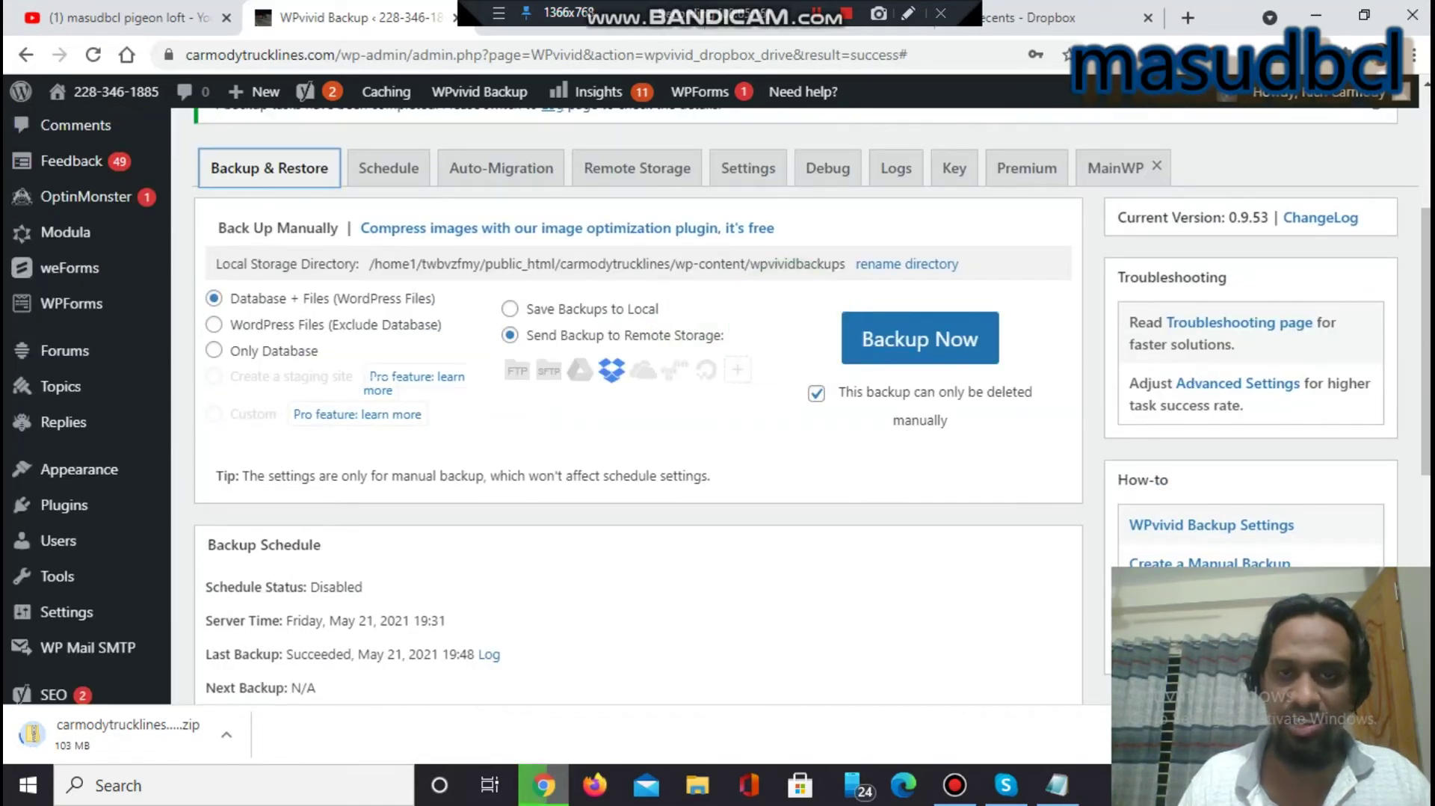
pyautogui.scroll(-4, 1424, 336)
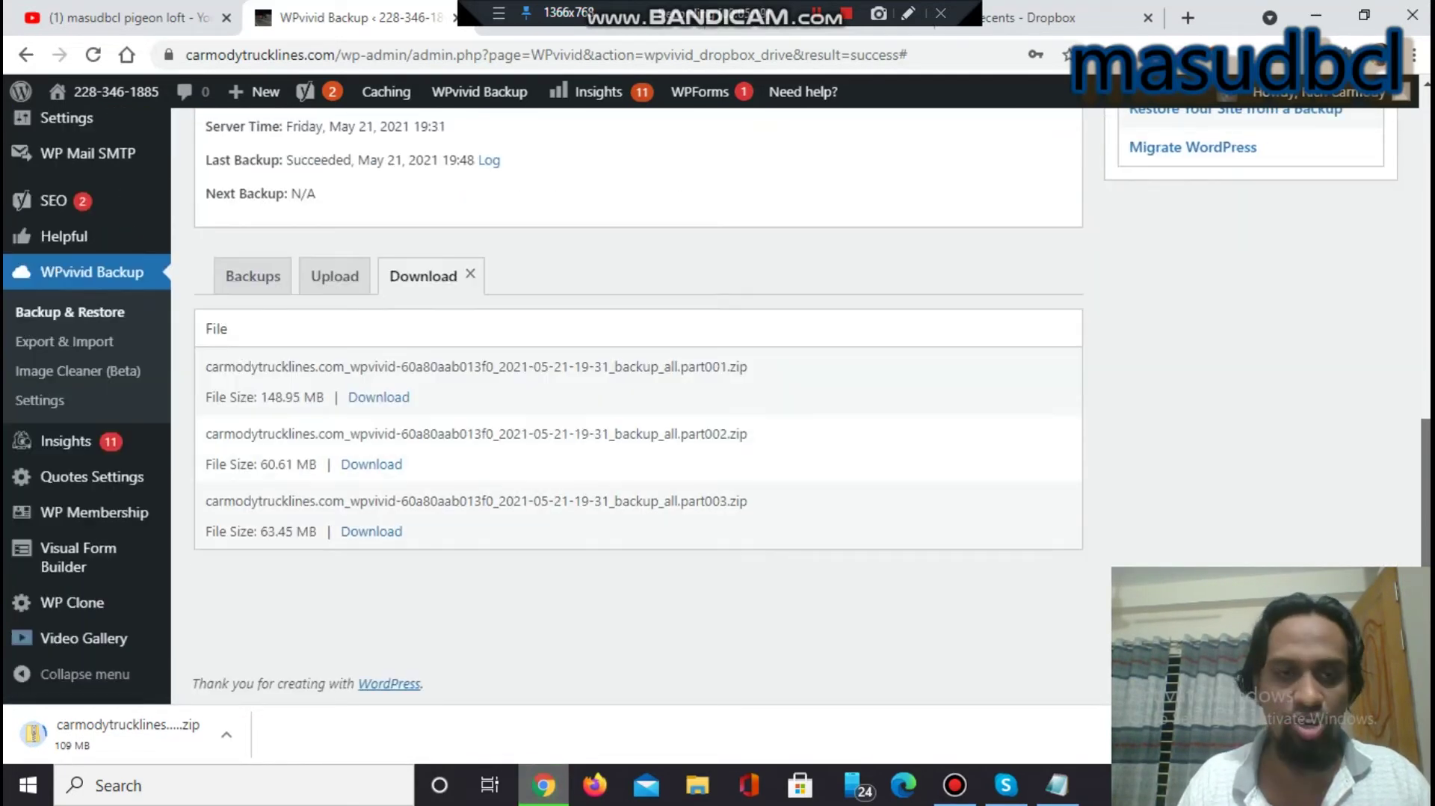